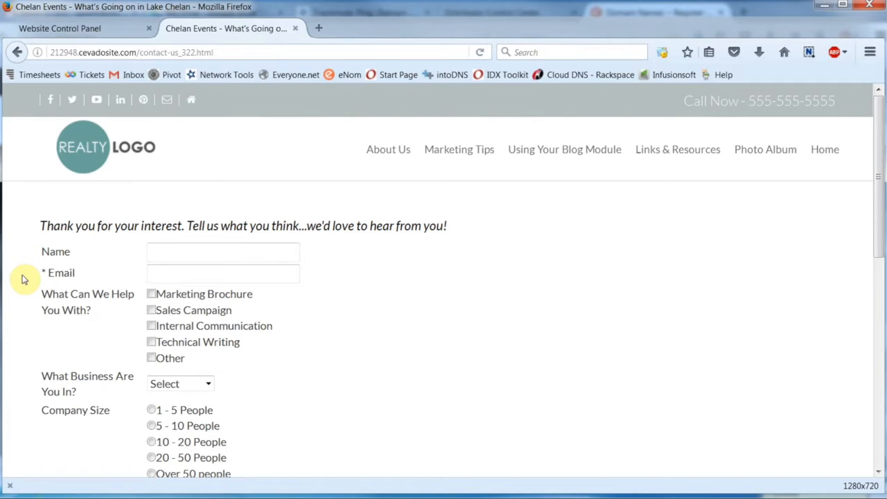
# Step: Scroll the live contact form down to the CAPTCHA and Submit button, then return to the dashboard
pyautogui.scroll(-2, 23, 279)
pyautogui.scroll(-4, 23, 279)
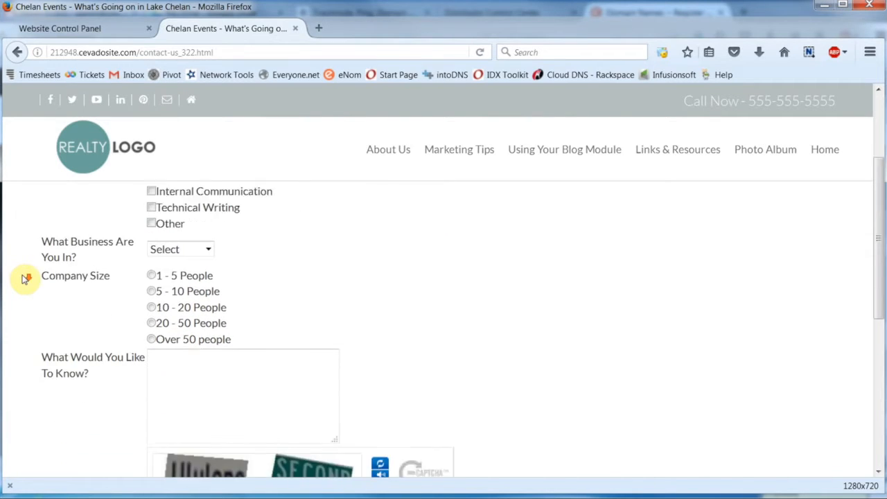
pyautogui.scroll(-2, 24, 278)
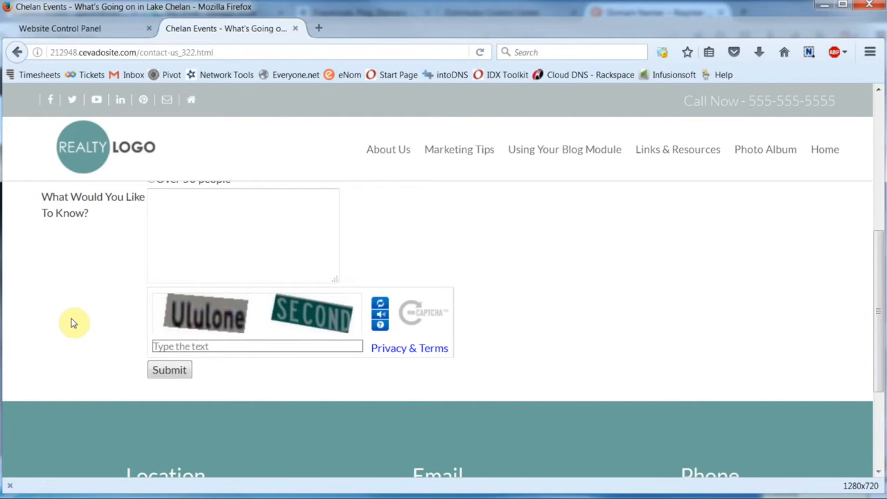
pyautogui.scroll(6, 72, 323)
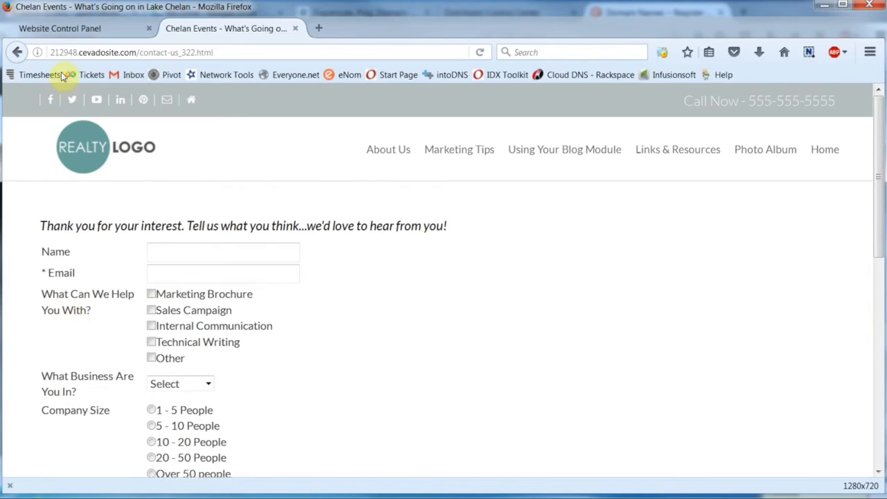
pyautogui.click(59, 27)
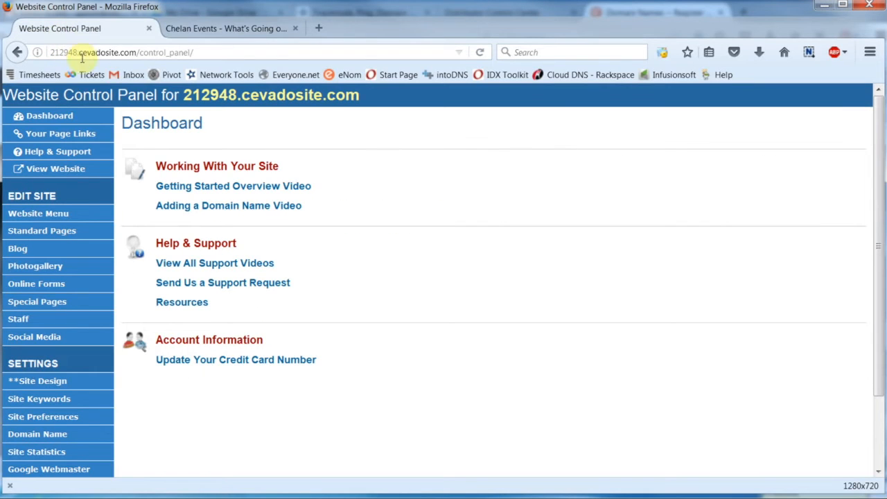
# Step: From the Online Forms list, open the Contact Us page for editing
pyautogui.click(95, 284)
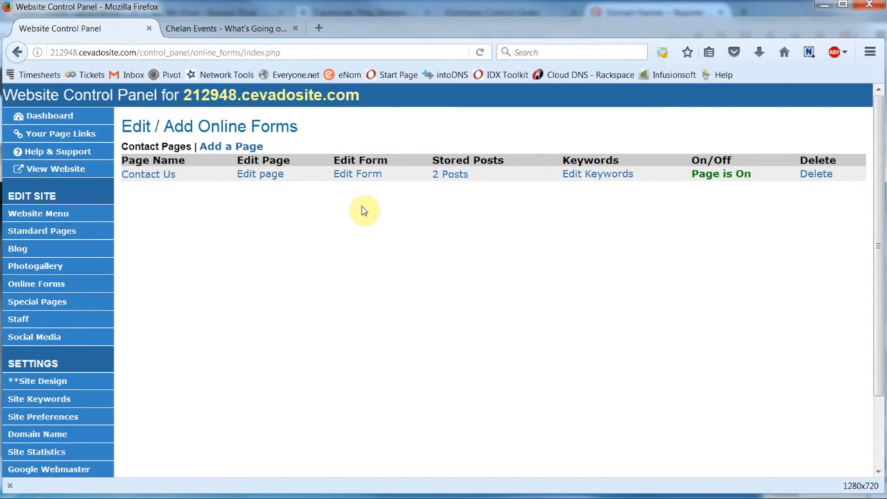
pyautogui.click(255, 176)
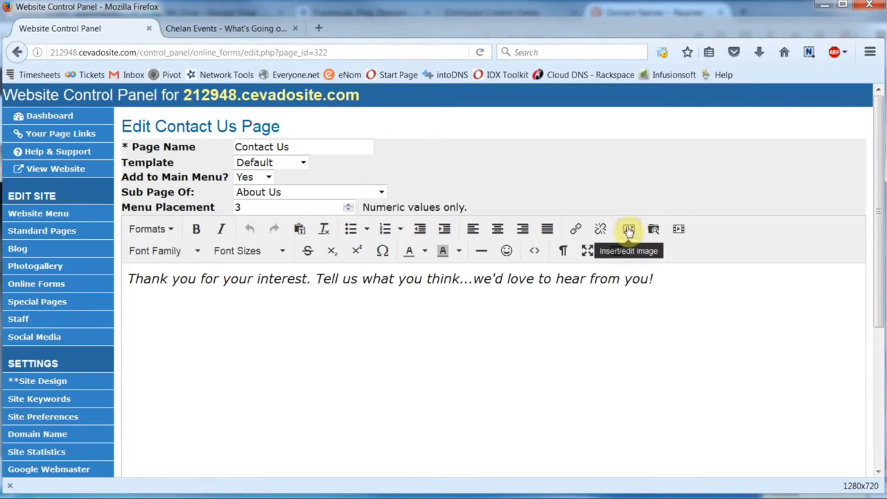
# Step: Color the Contact Us intro sentence burnt orange, update the page, and open its form settings
pyautogui.click(673, 279)
pyautogui.moveTo(674, 279); pyautogui.dragTo(129, 279)
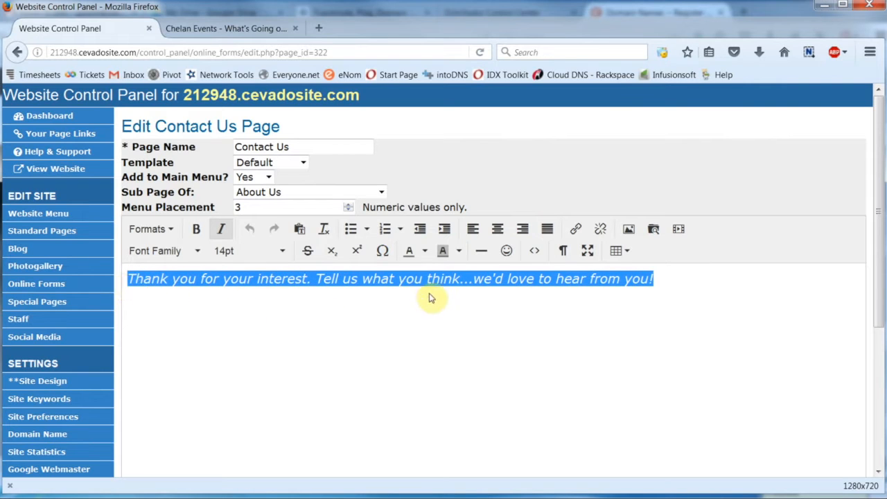
pyautogui.click(424, 253)
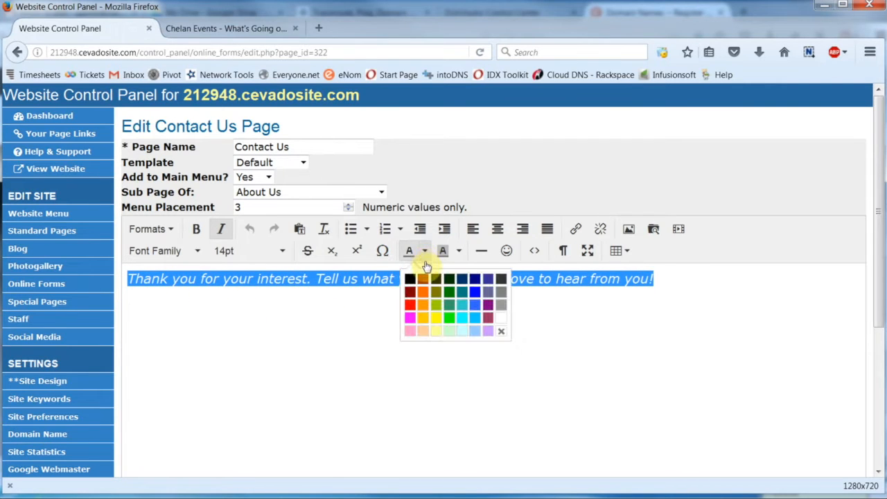
pyautogui.click(422, 278)
pyautogui.click(717, 308)
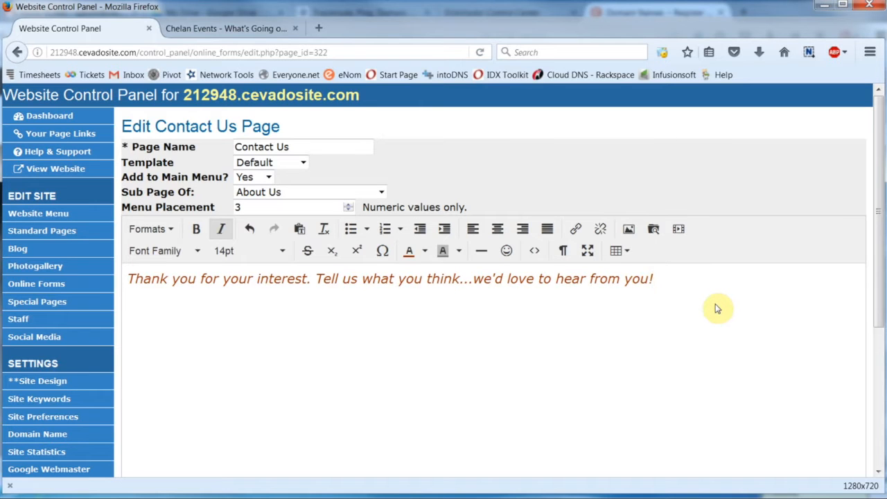
pyautogui.scroll(-5, 717, 308)
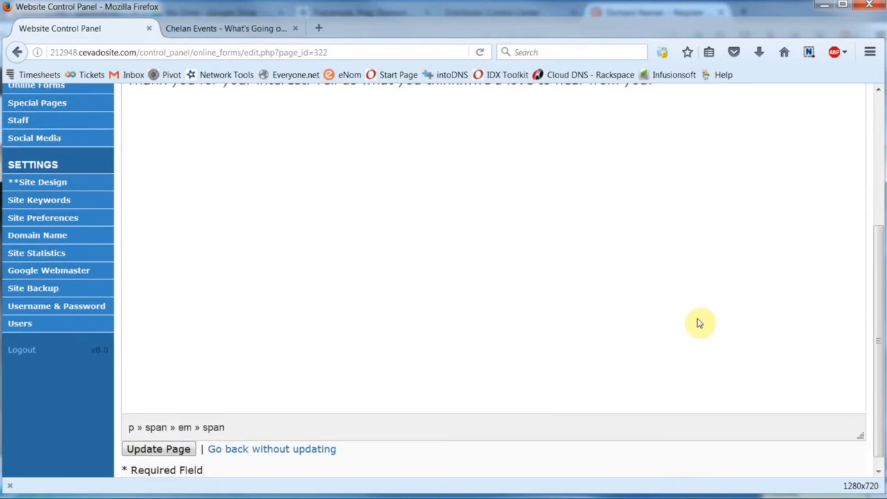
pyautogui.click(149, 440)
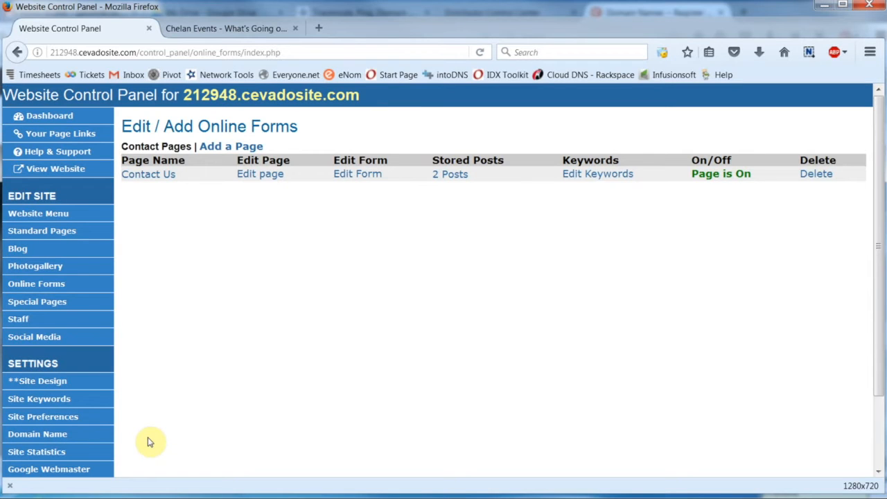
pyautogui.click(370, 182)
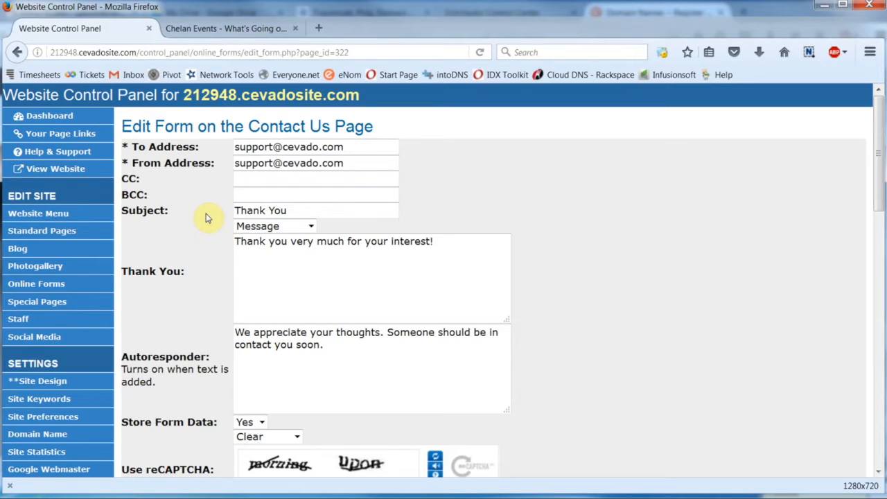
pyautogui.click(310, 227)
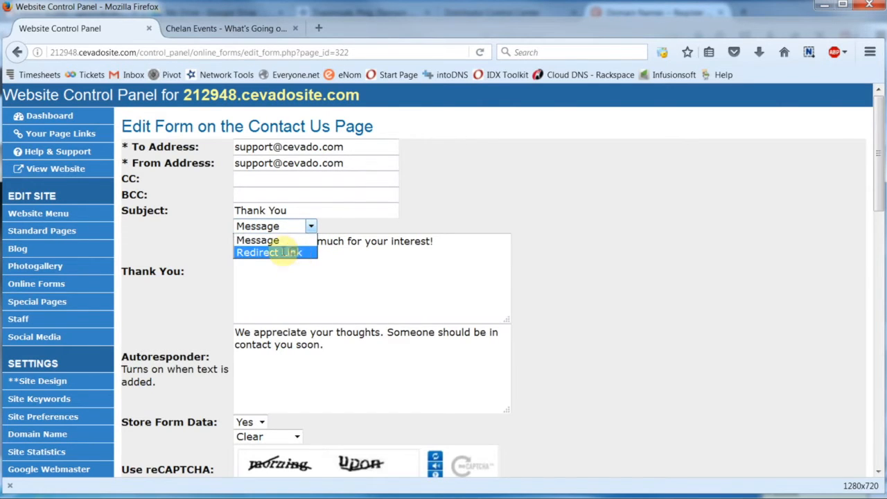
pyautogui.click(294, 252)
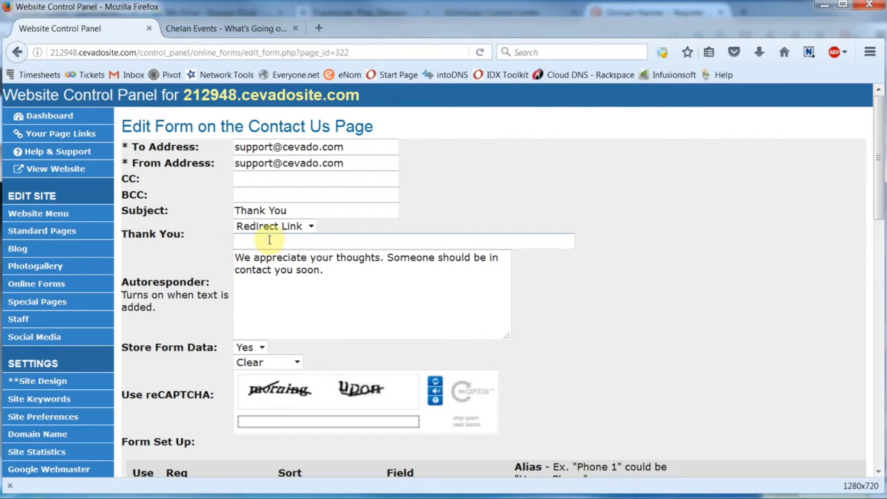
pyautogui.click(312, 227)
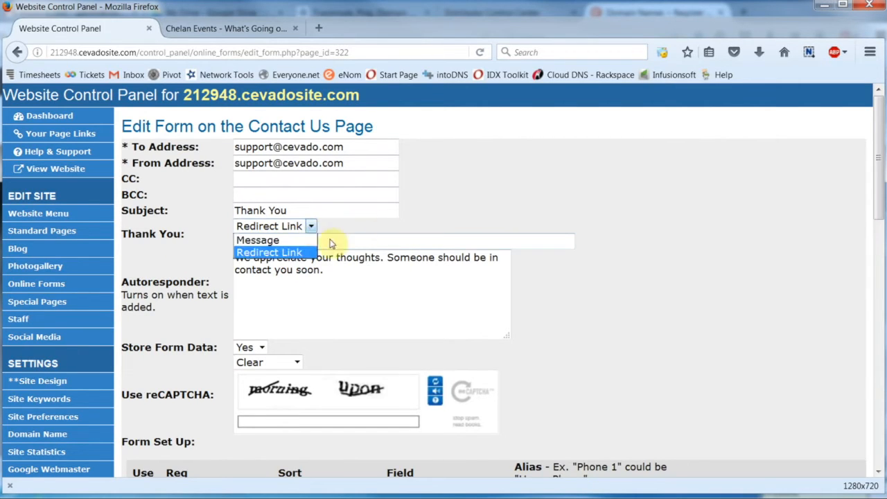
pyautogui.click(288, 245)
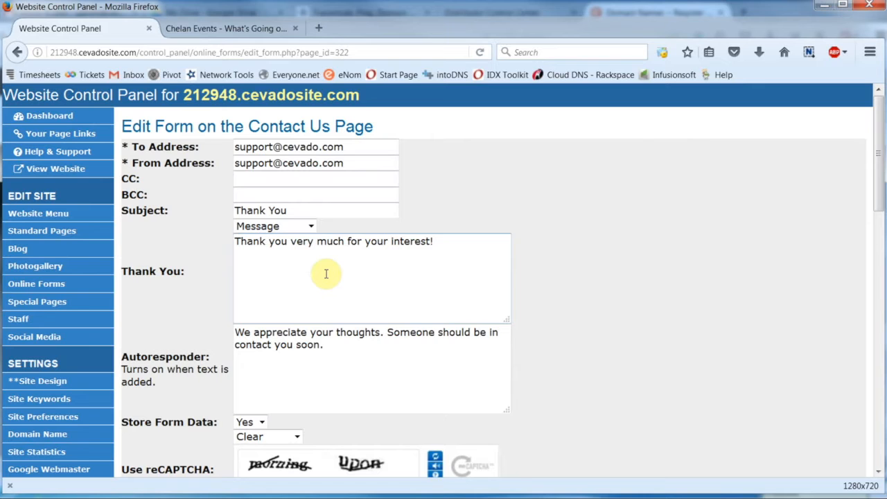
pyautogui.scroll(-2, 324, 272)
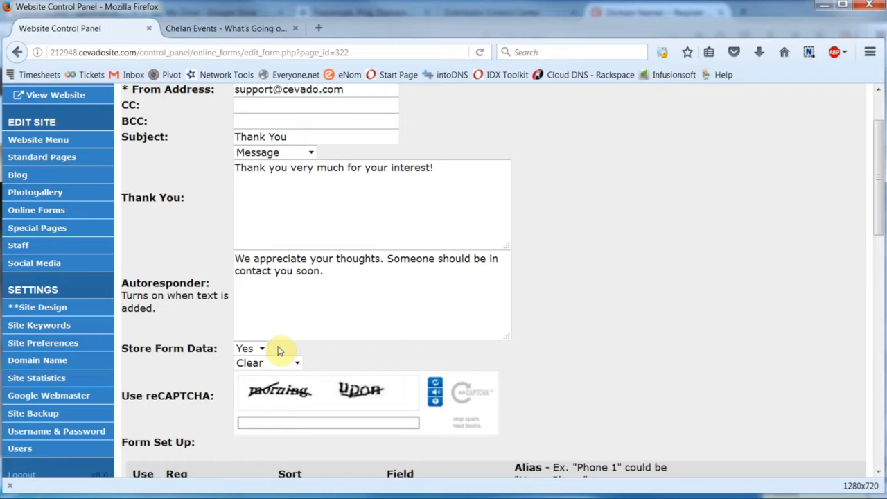
# Step: Leave the reCAPTCHA theme on Clear, check Form Set Up, and view the live Contact Us page
pyautogui.click(297, 363)
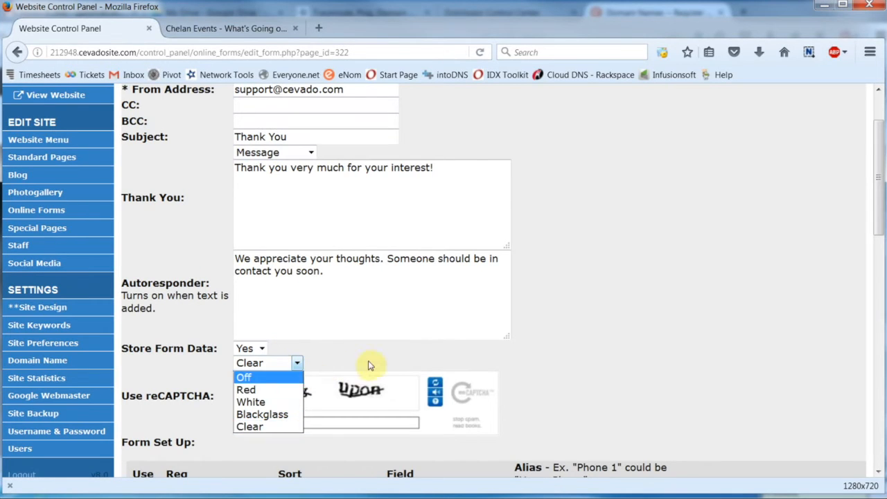
pyautogui.click(257, 426)
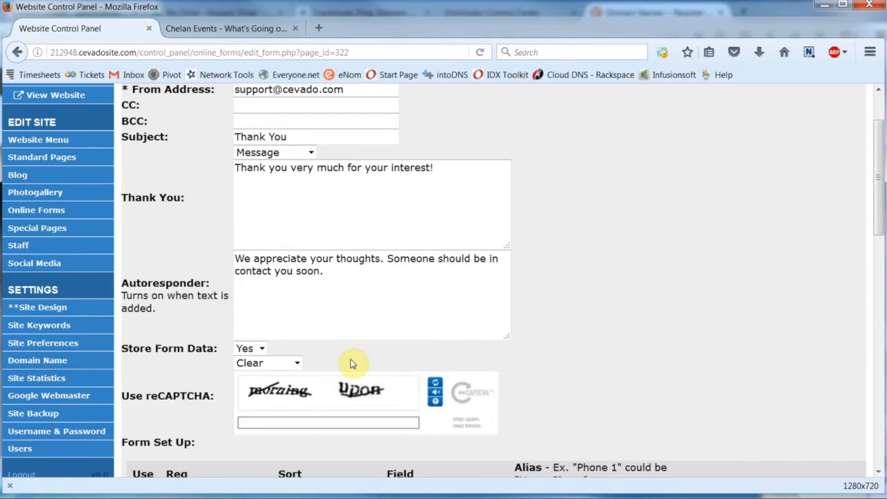
pyautogui.scroll(-5, 352, 363)
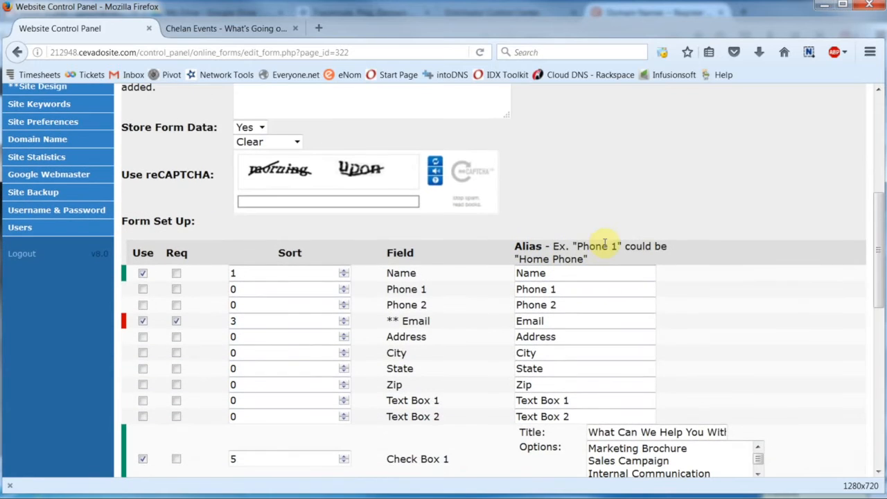
pyautogui.click(232, 30)
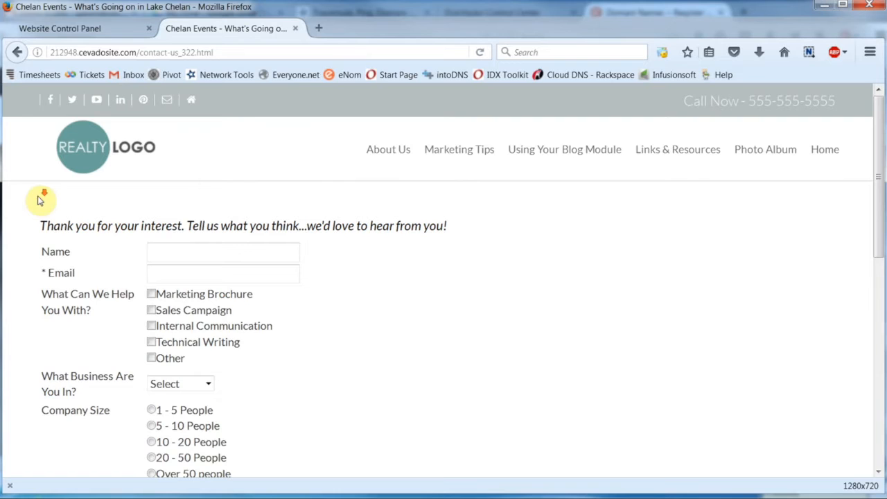
# Step: Compare the live form's field order (Name, Email, checkboxes, business type, Company Size) before returning
pyautogui.scroll(-2, 39, 200)
pyautogui.scroll(-2, 39, 200)
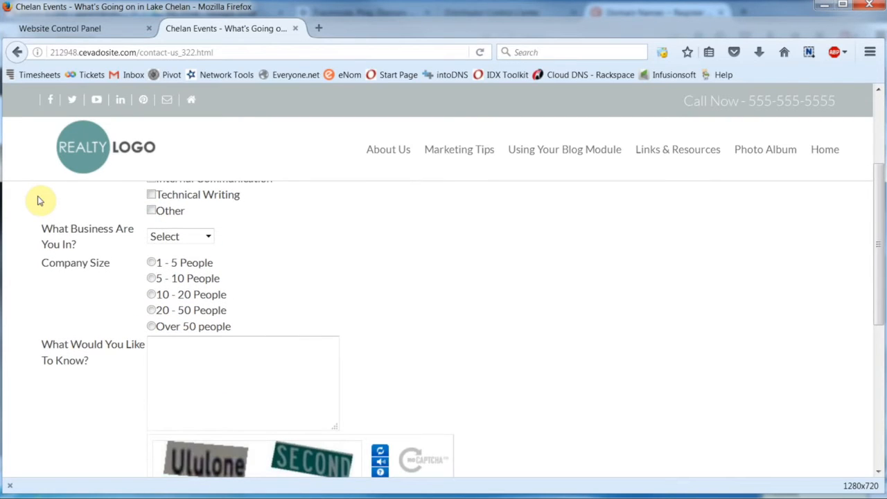
pyautogui.scroll(4, 39, 201)
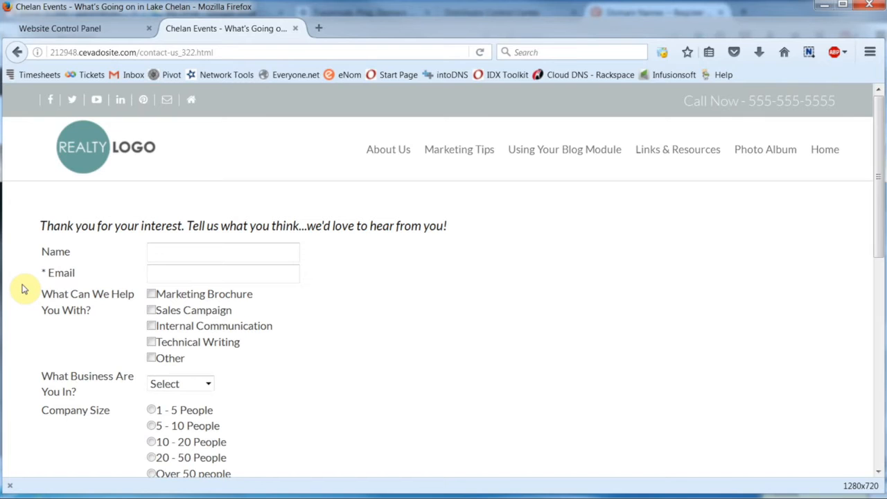
pyautogui.click(76, 29)
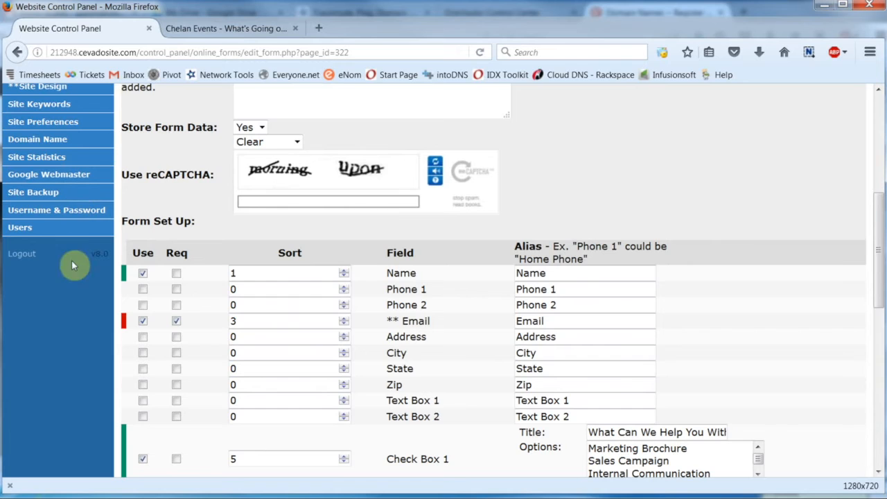
pyautogui.scroll(-5, 81, 324)
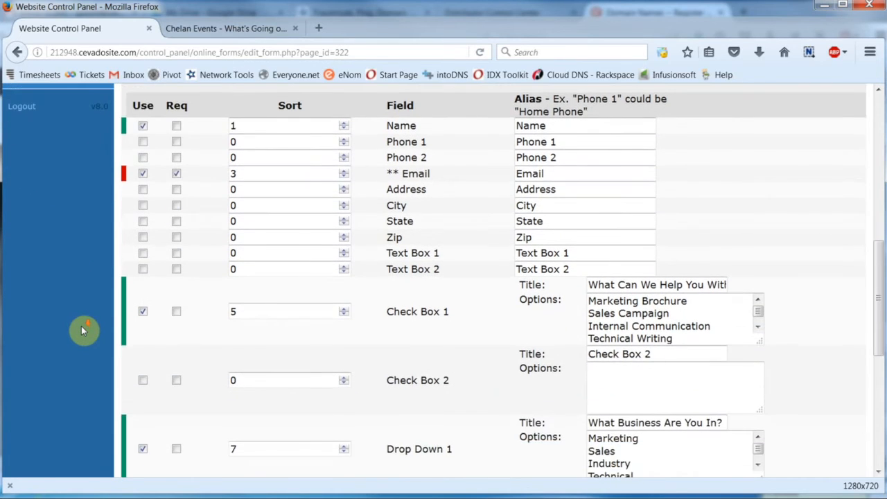
pyautogui.scroll(3, 81, 329)
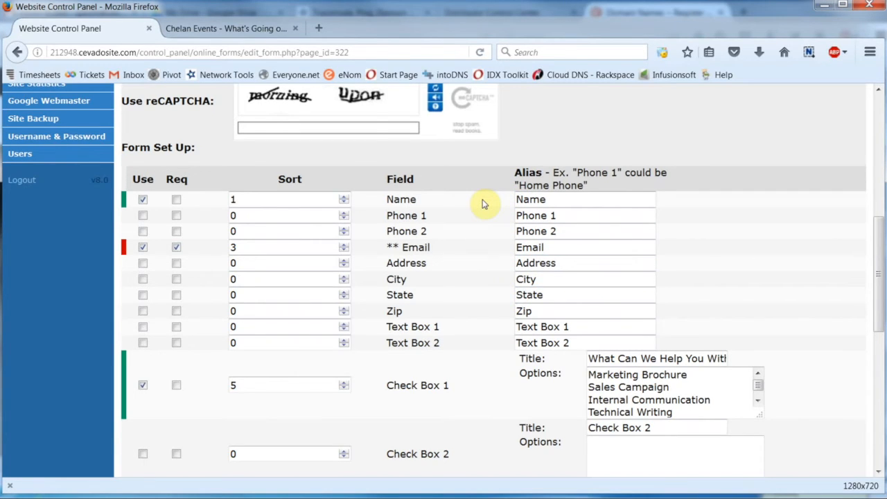
pyautogui.click(143, 199)
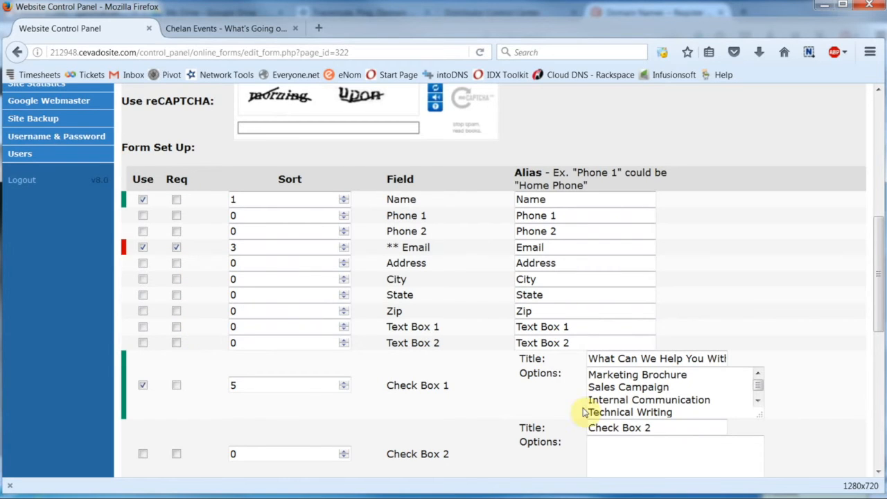
pyautogui.scroll(-2, 586, 413)
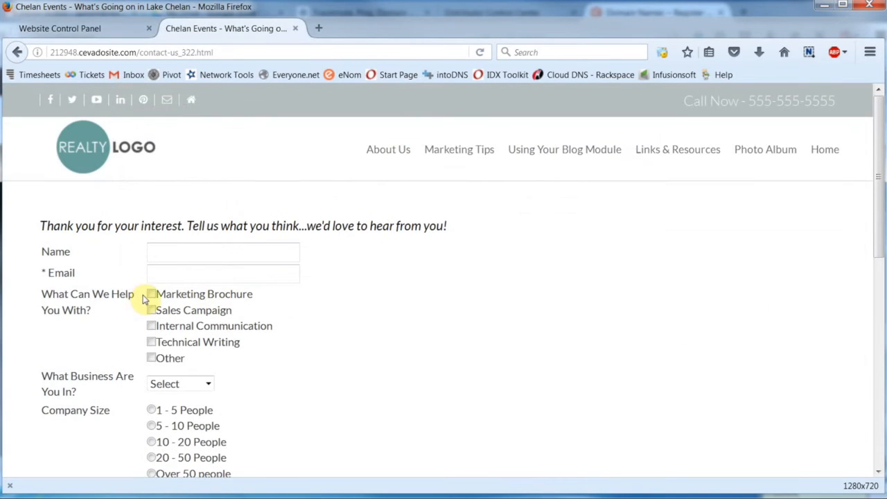
# Step: Tick Marketing Brochure, Internal Communication and Technical Writing, and choose Marketing as business type
pyautogui.click(151, 294)
pyautogui.click(152, 326)
pyautogui.click(151, 342)
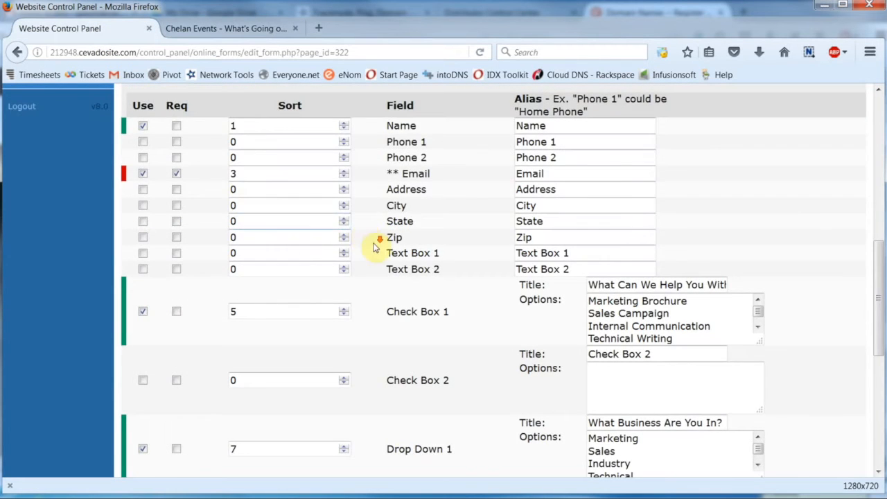
pyautogui.scroll(-5, 378, 249)
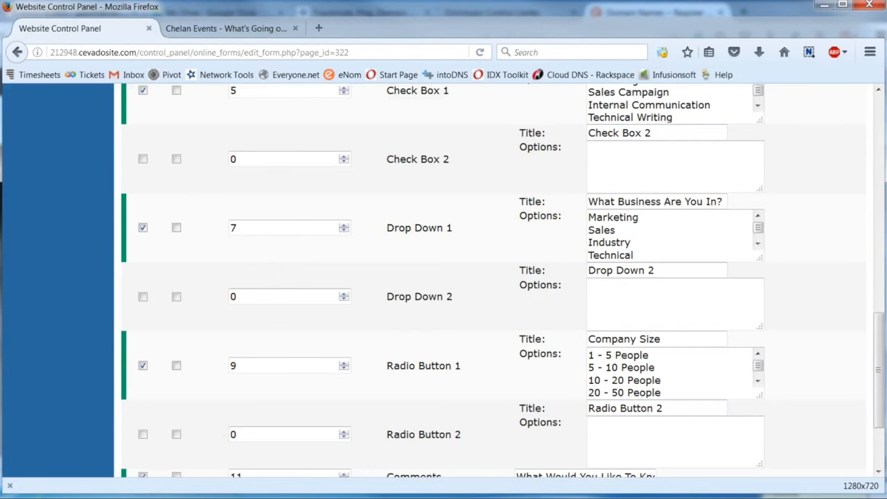
pyautogui.scroll(-2, 249, 245)
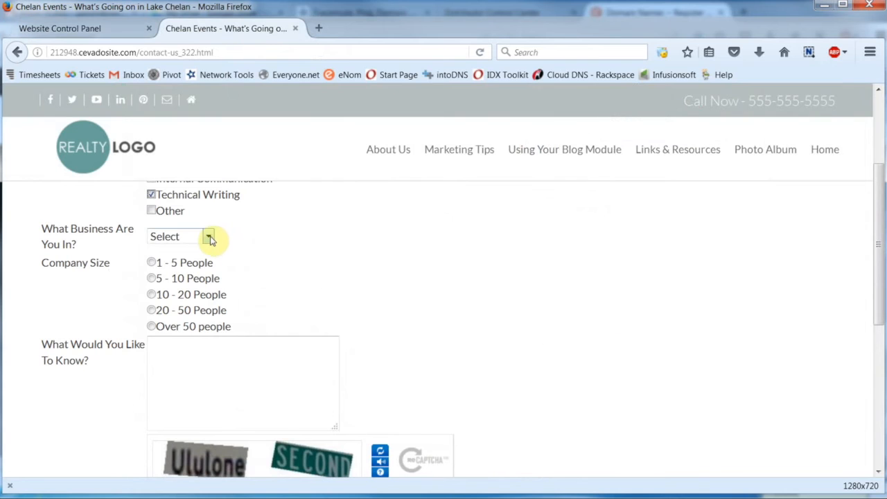
pyautogui.click(208, 236)
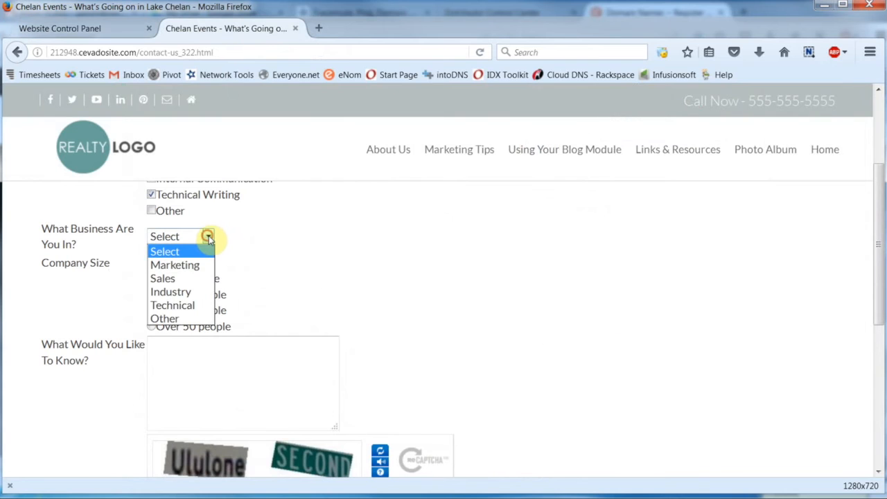
pyautogui.click(178, 265)
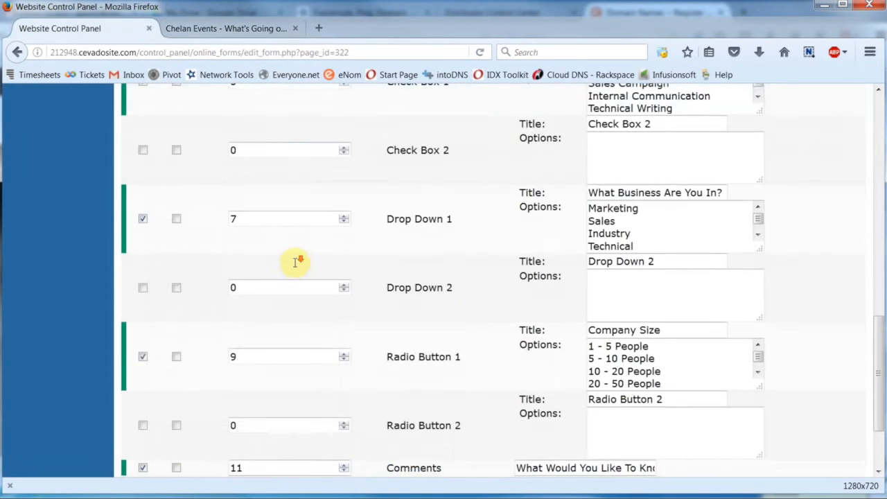
# Step: Set company size to 5 - 10 People and leave the comments box empty
pyautogui.scroll(-3, 409, 270)
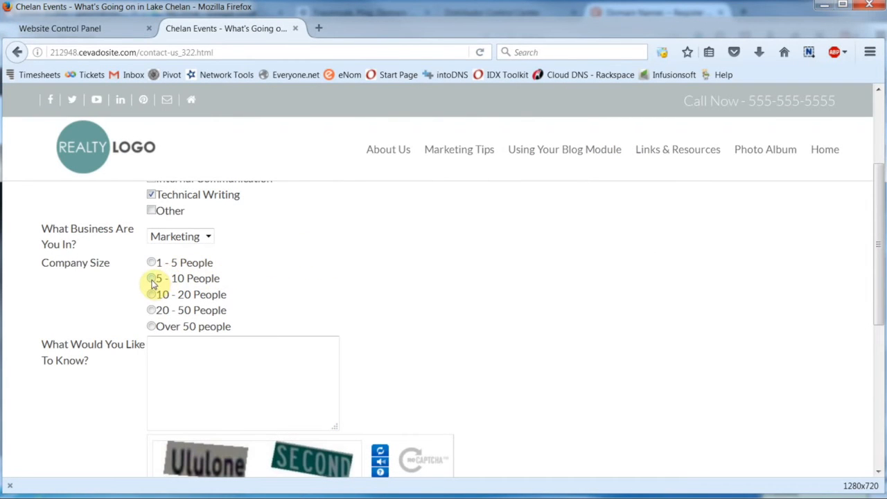
pyautogui.click(151, 262)
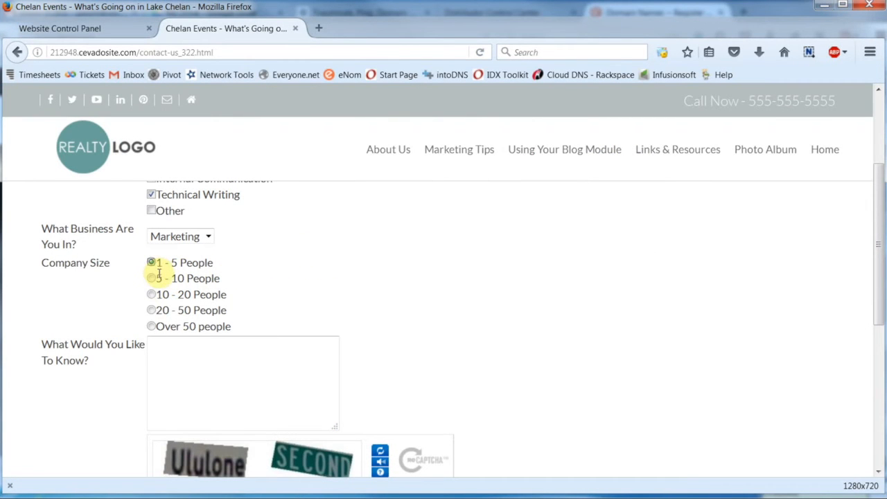
pyautogui.click(151, 277)
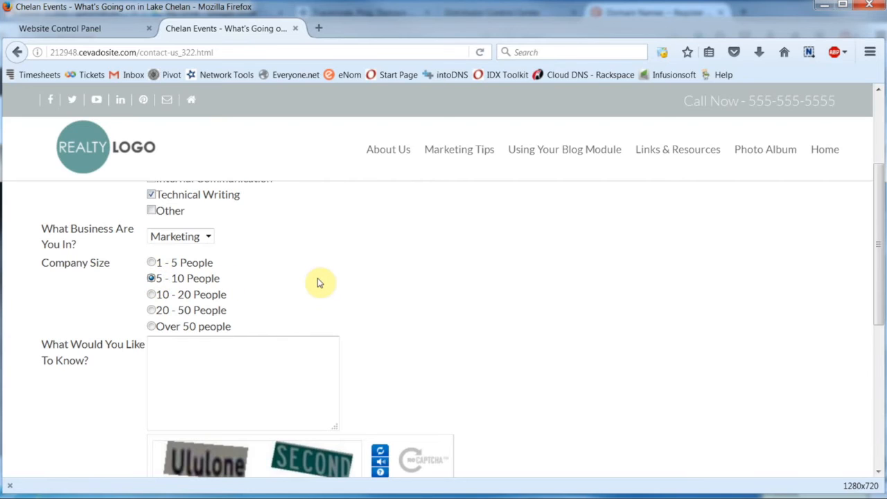
pyautogui.scroll(-2, 319, 282)
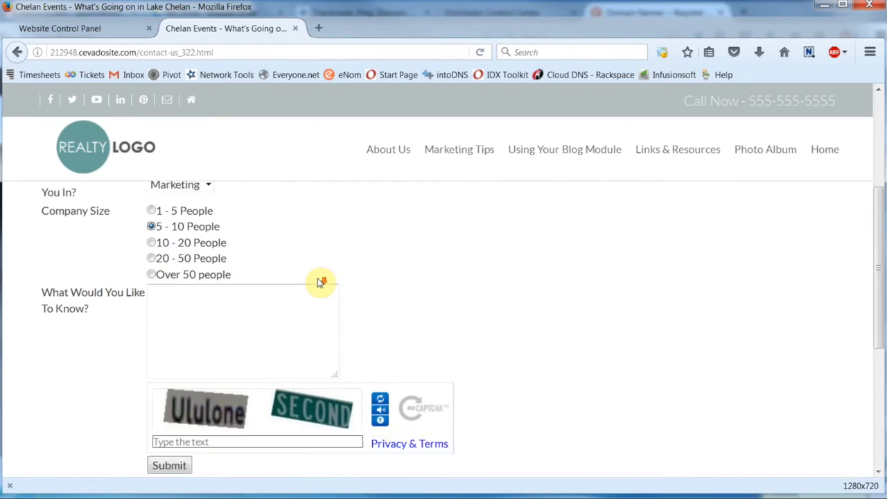
pyautogui.click(174, 280)
pyautogui.click(371, 270)
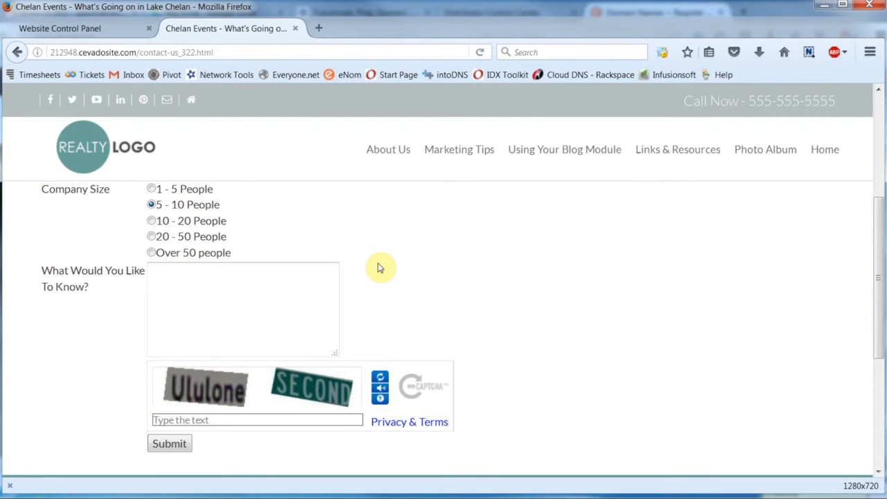
pyautogui.scroll(4, 88, 294)
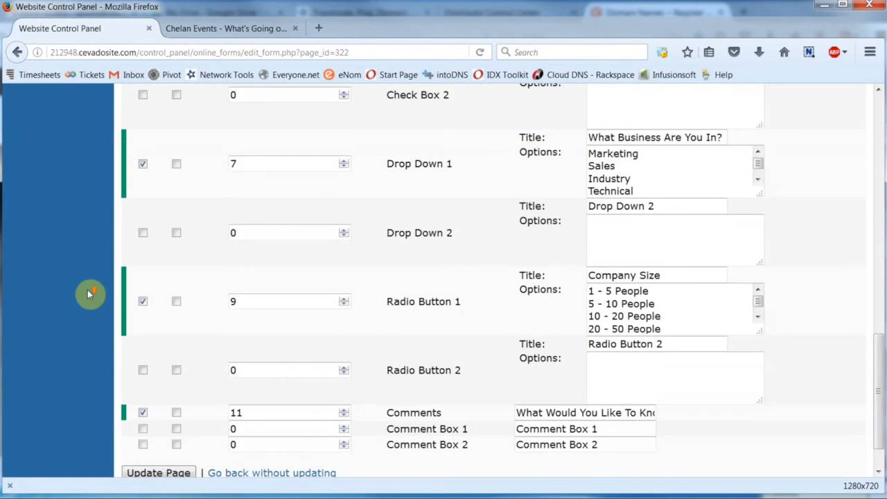
pyautogui.scroll(6, 89, 294)
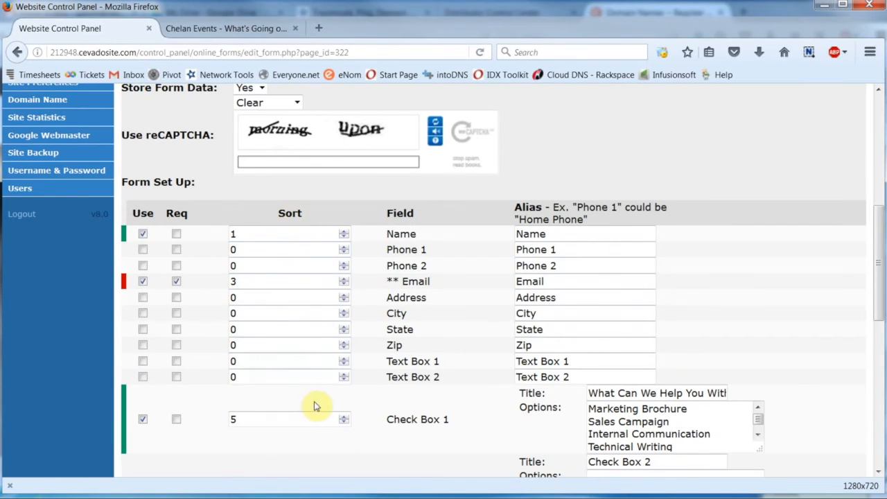
# Step: Delete the 5 from Check Box 1's Sort field and submit the Form Set Up
pyautogui.scroll(-8, 210, 256)
pyautogui.scroll(-2, 210, 254)
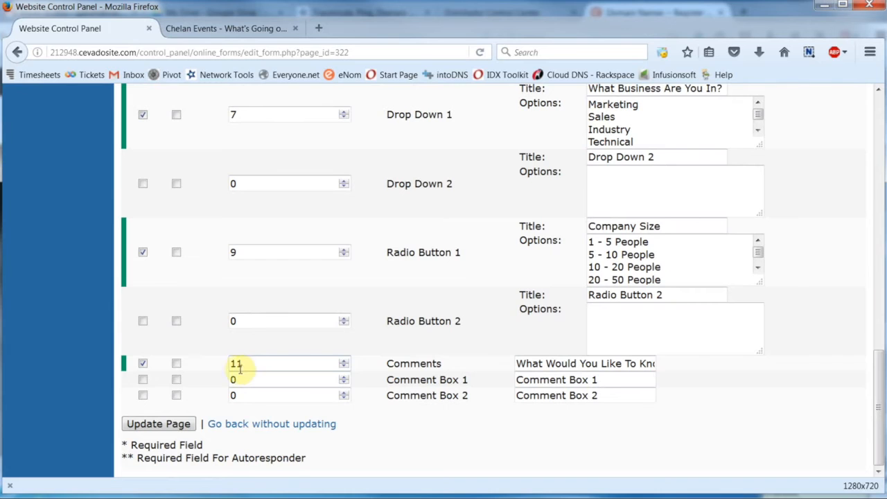
pyautogui.scroll(5, 283, 326)
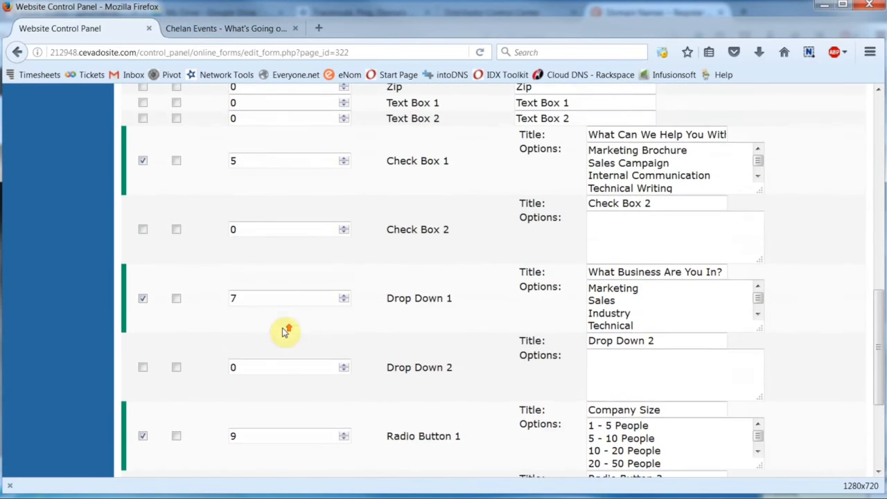
pyautogui.moveTo(245, 197); pyautogui.dragTo(224, 198)
pyautogui.press('BackSpace')
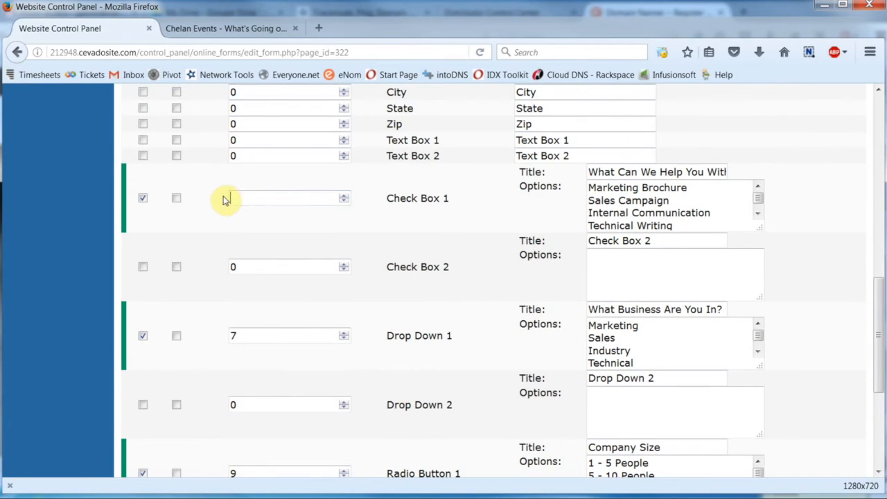
pyautogui.scroll(-5, 101, 277)
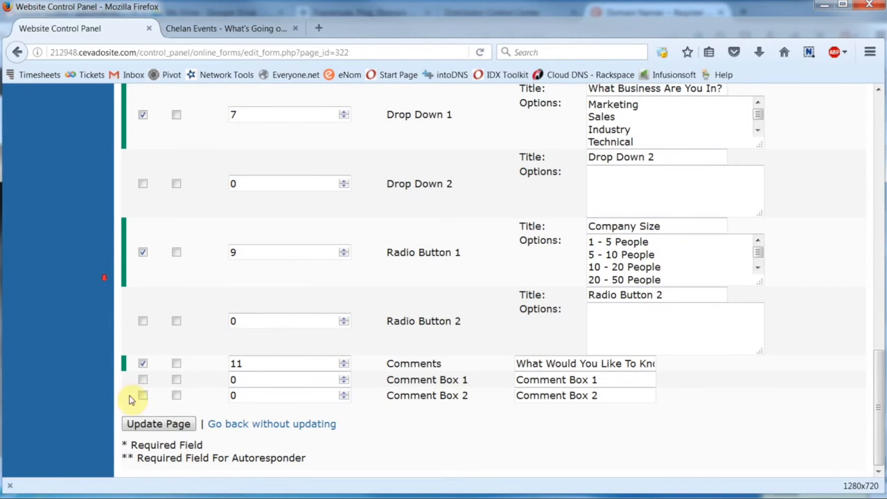
pyautogui.click(159, 423)
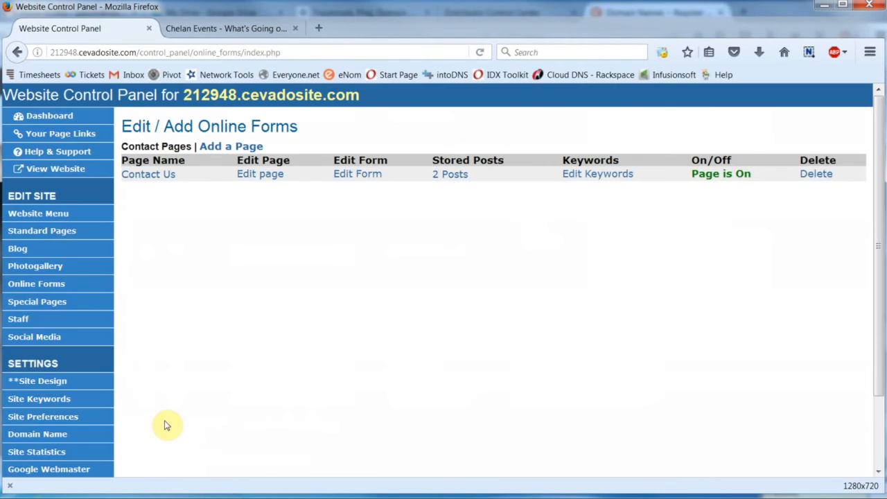
# Step: Reload the live Contact Us page to see checkboxes first, then return to Online Forms
pyautogui.click(224, 28)
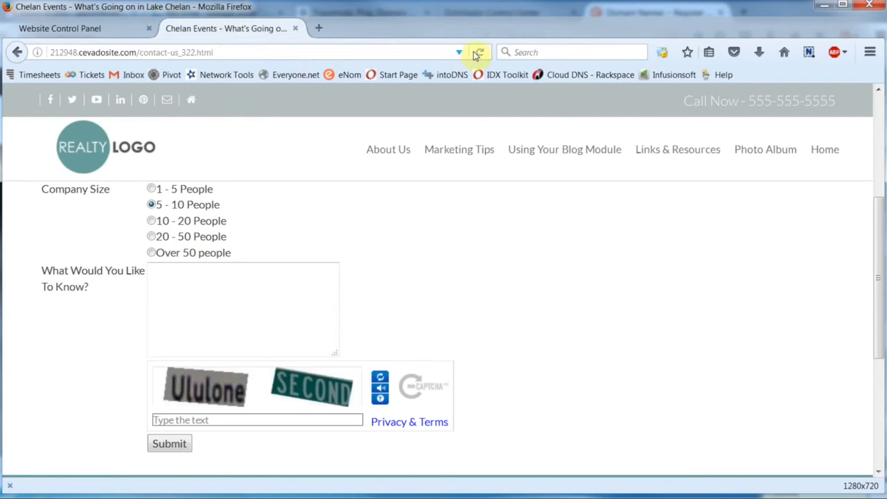
pyautogui.click(481, 53)
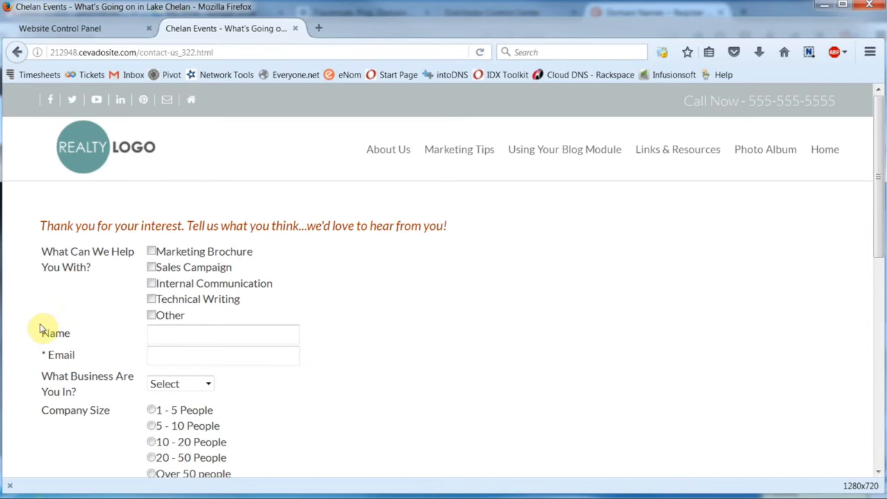
pyautogui.click(93, 33)
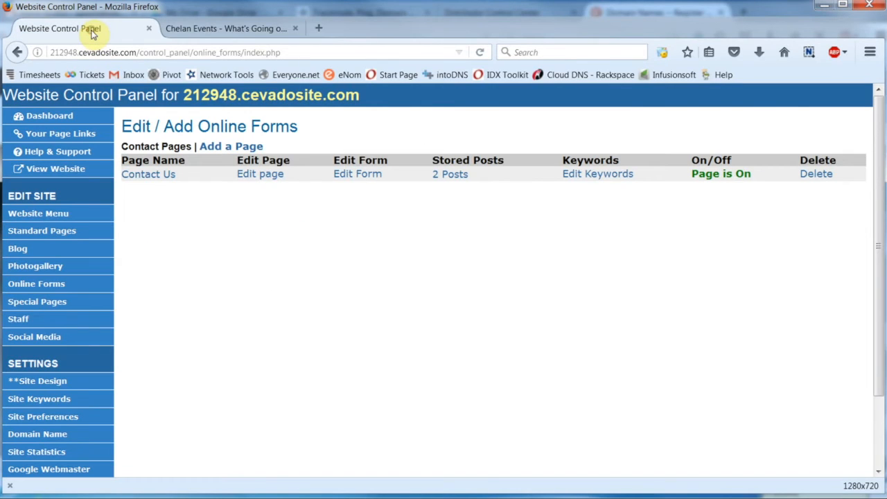
# Step: In the Contact Us form settings, change Check Box 1's sort from 0 to 5 and save
pyautogui.click(354, 175)
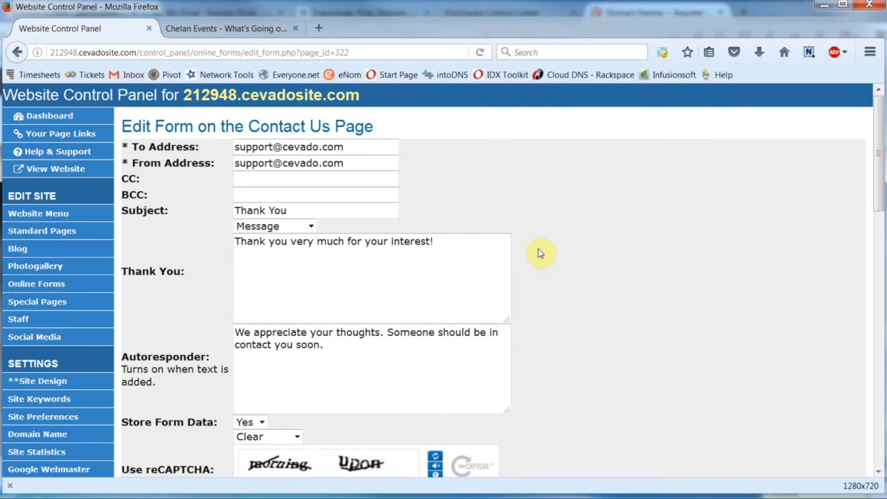
pyautogui.scroll(-5, 541, 253)
pyautogui.scroll(-5, 537, 249)
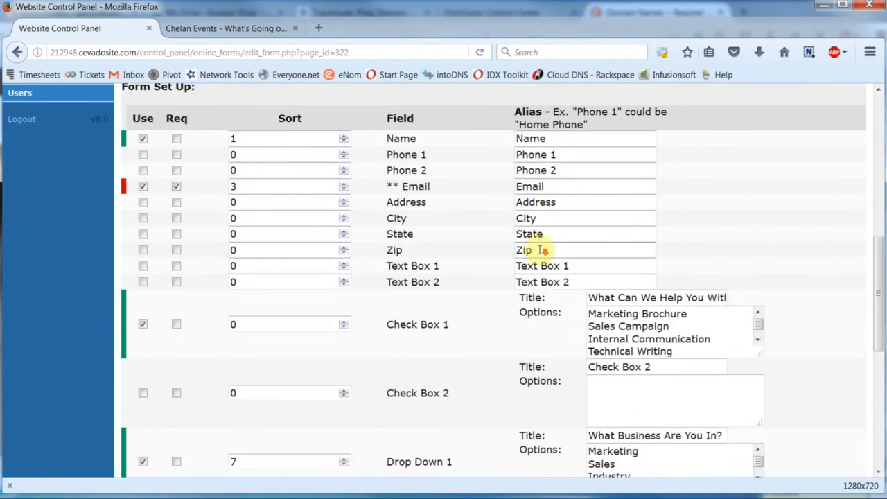
pyautogui.click(236, 163)
pyautogui.press('BackSpace')
pyautogui.write('5')
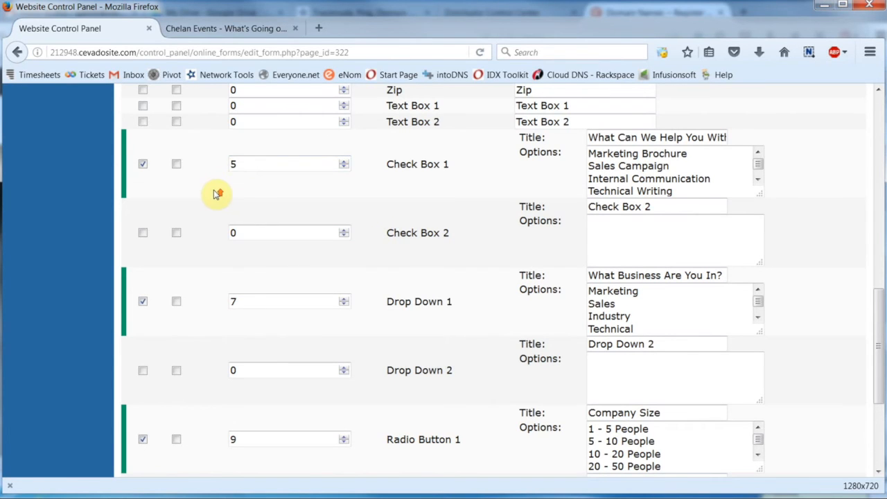
pyautogui.scroll(7, 218, 194)
pyautogui.scroll(-2, 250, 243)
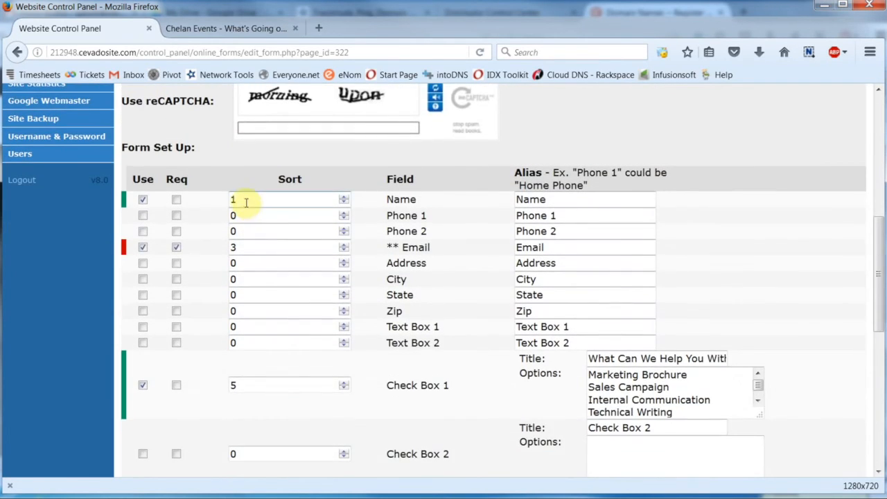
pyautogui.scroll(-8, 235, 381)
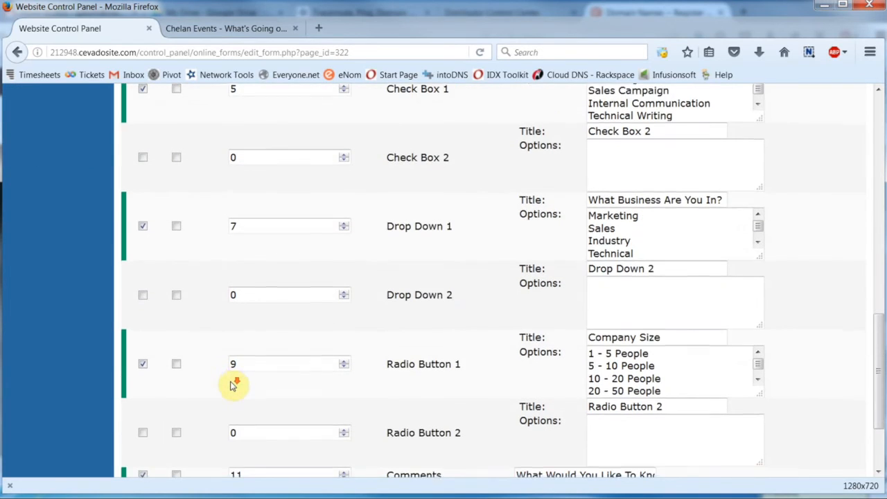
pyautogui.scroll(-2, 231, 386)
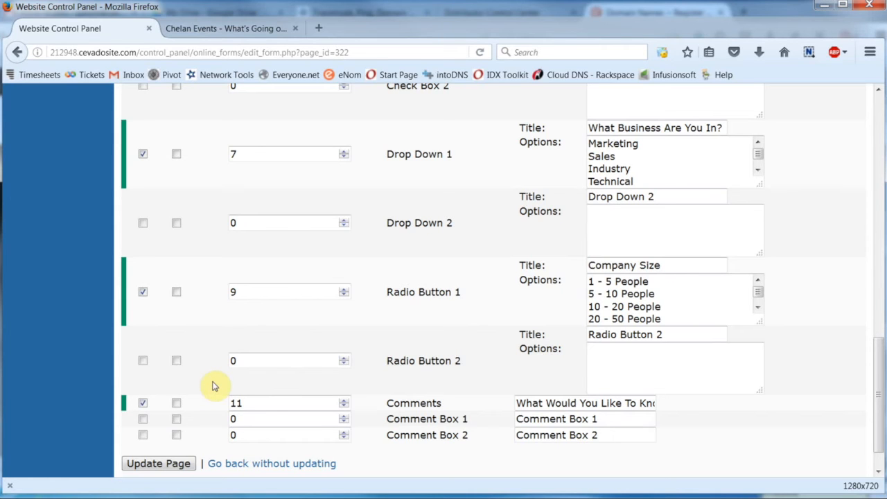
pyautogui.scroll(15, 213, 386)
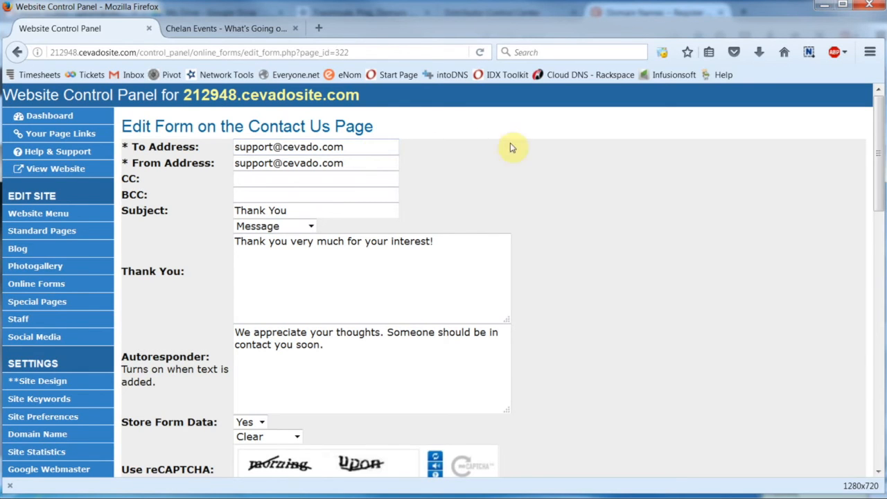
pyautogui.scroll(-15, 552, 184)
pyautogui.scroll(-3, 219, 368)
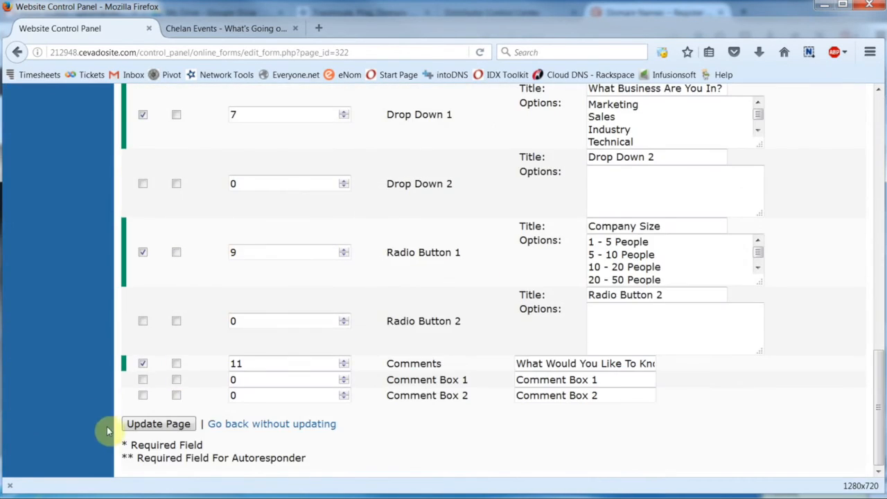
pyautogui.click(155, 423)
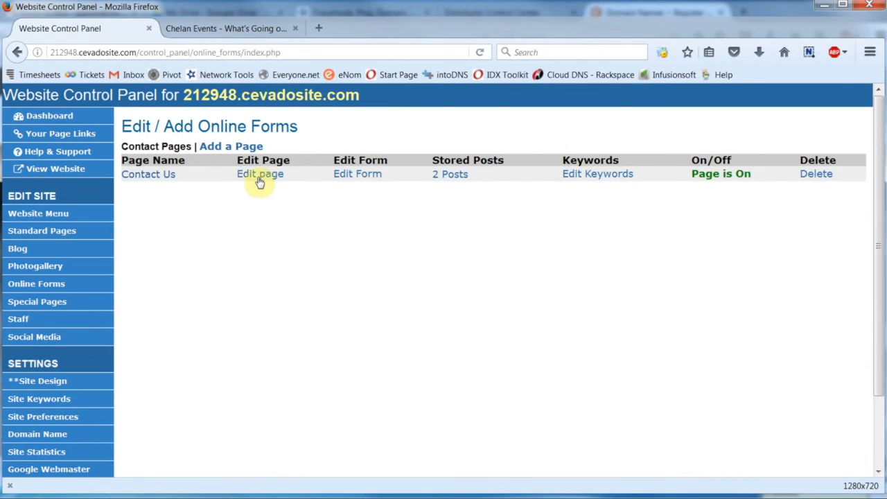
# Step: Open the 2 stored Contact Us posts, view the newest one's answers, then switch to the live page
pyautogui.click(452, 177)
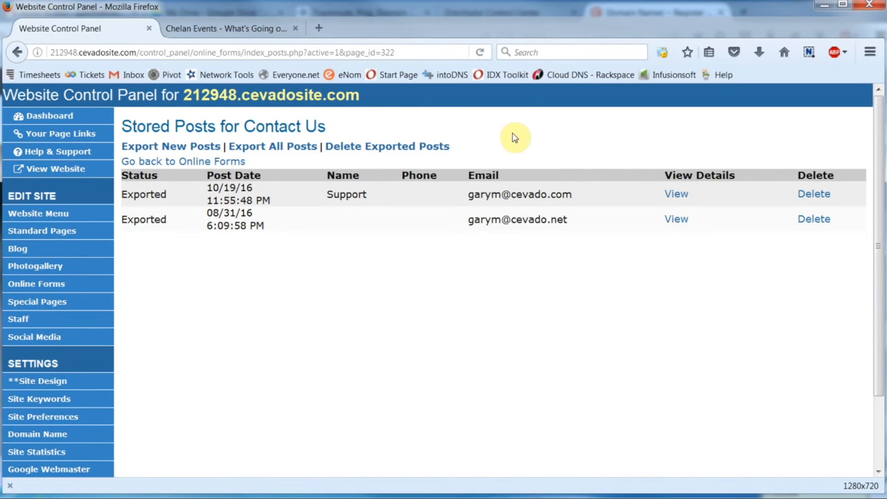
pyautogui.click(673, 194)
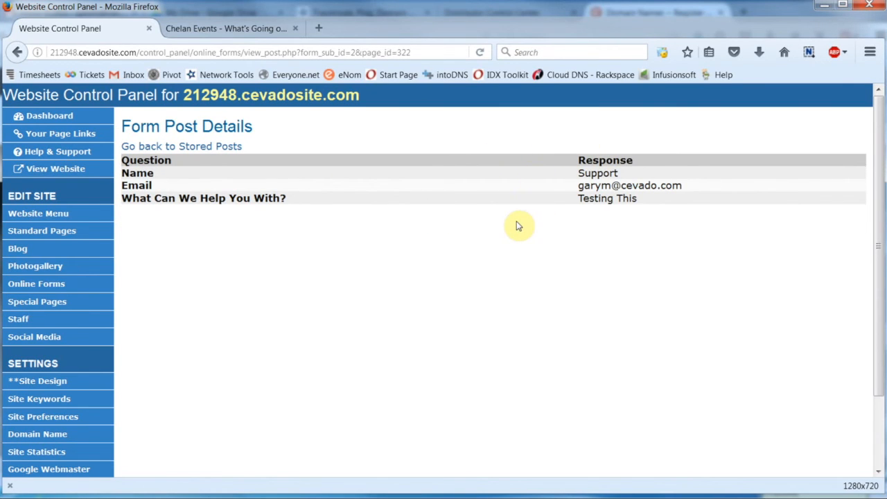
pyautogui.click(198, 147)
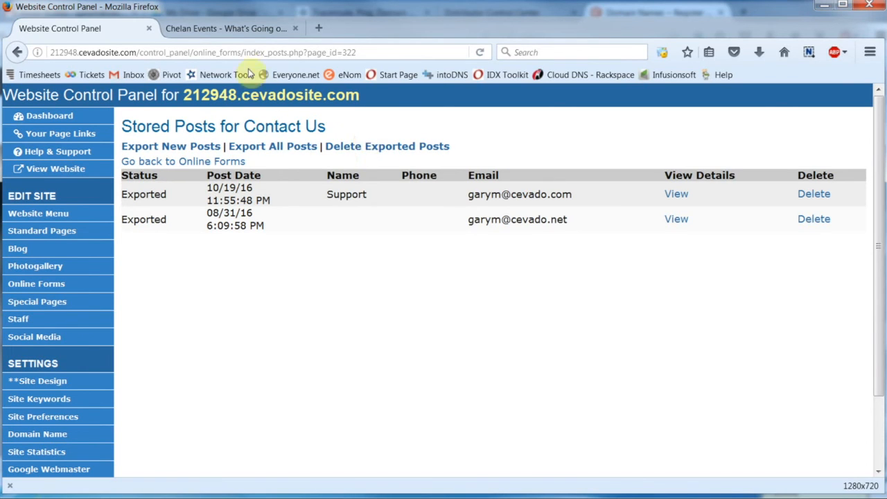
pyautogui.click(217, 32)
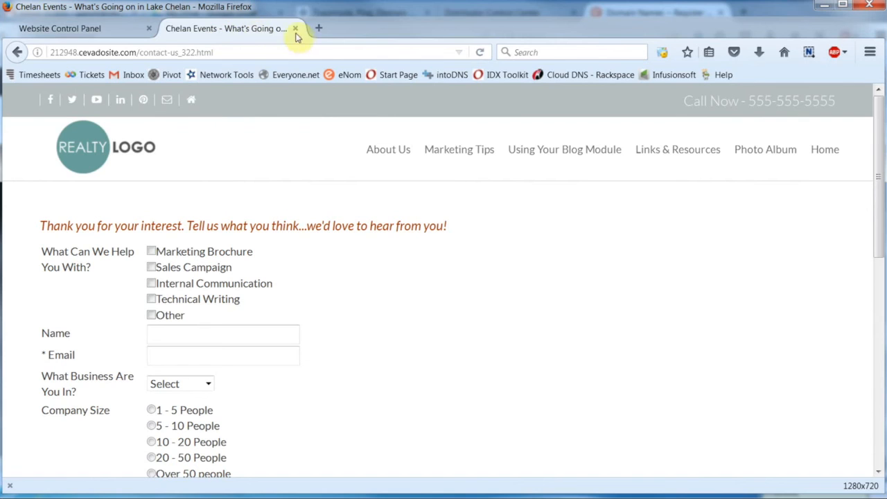
# Step: Reload the Contact Us page and enter a test name and e-mail address in the first fields
pyautogui.click(483, 55)
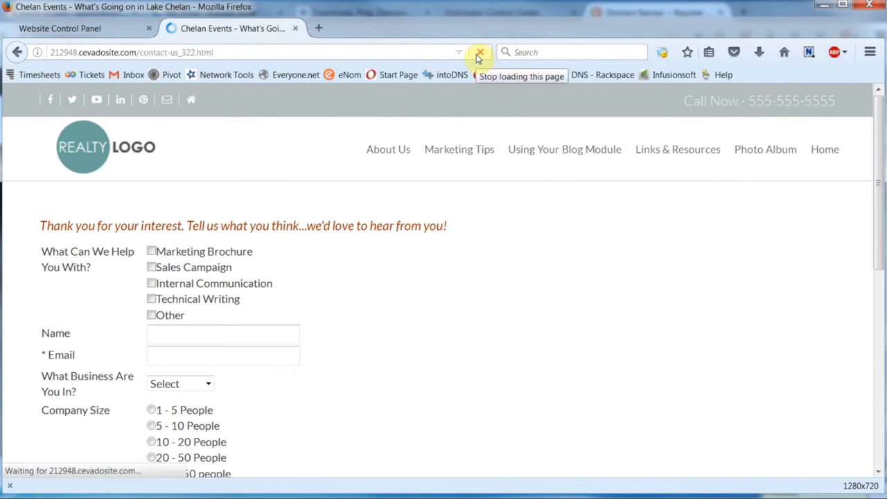
pyautogui.click(206, 257)
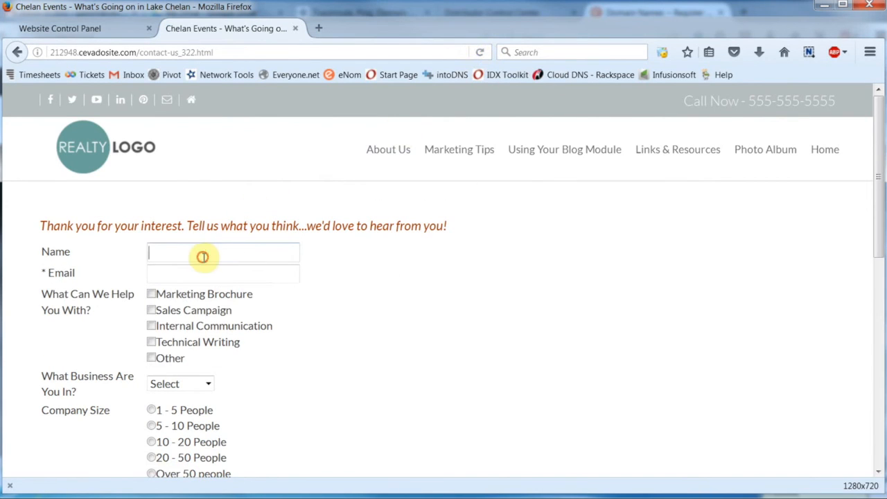
pyautogui.click(226, 218)
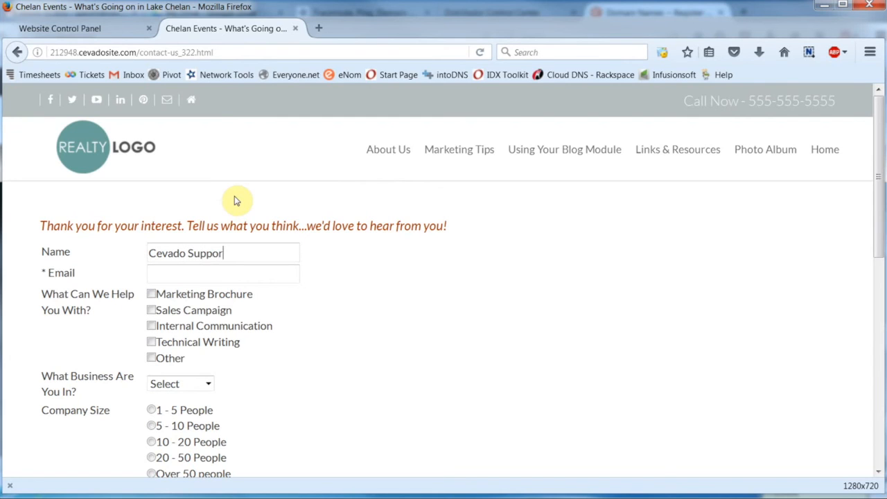
pyautogui.click(199, 274)
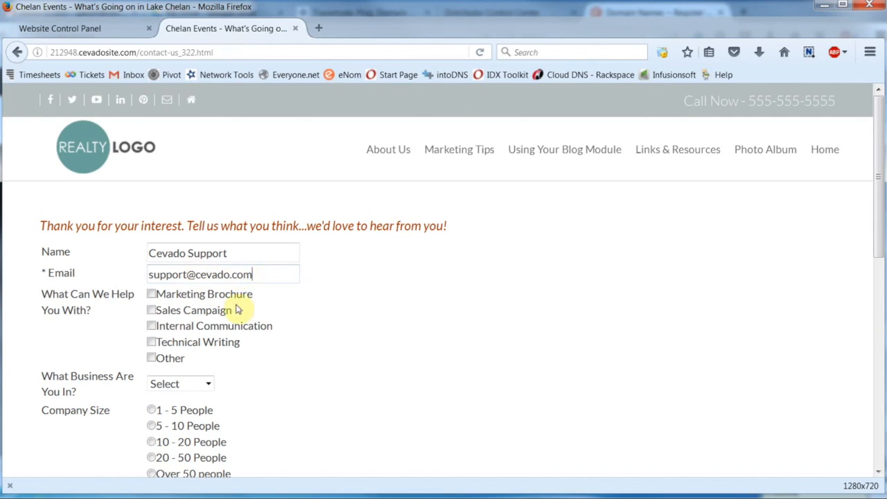
# Step: Tick Marketing Brochure and Internal Communication, choose Marketing as business type and 5 - 10 People
pyautogui.click(150, 294)
pyautogui.click(151, 325)
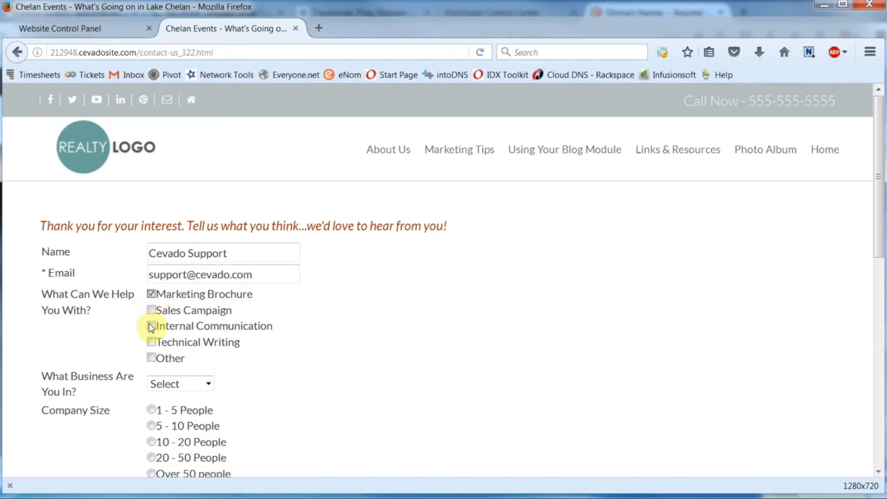
pyautogui.click(179, 384)
pyautogui.click(182, 413)
pyautogui.scroll(-4, 346, 394)
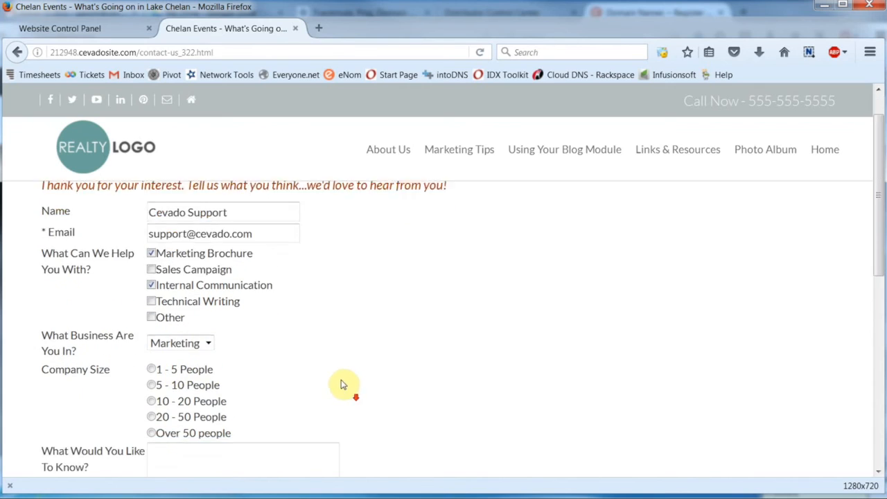
pyautogui.click(152, 279)
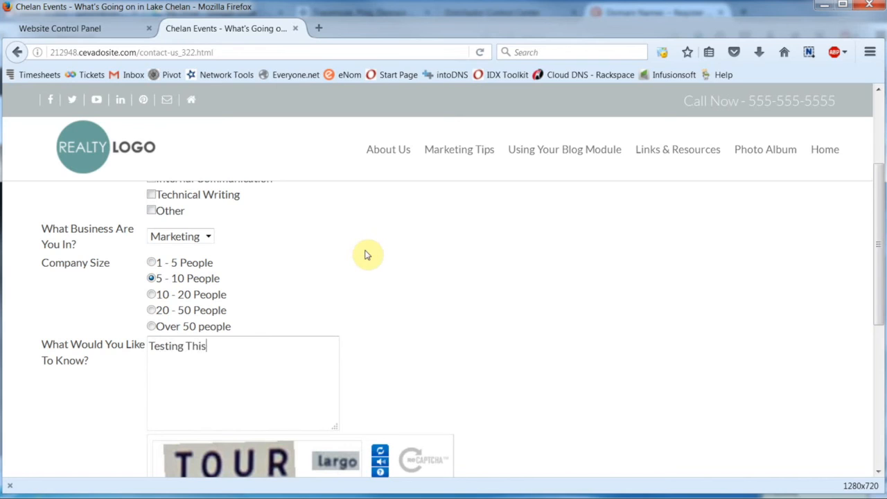
# Step: Answer the captcha and submit the completed test entry
pyautogui.scroll(-4, 367, 255)
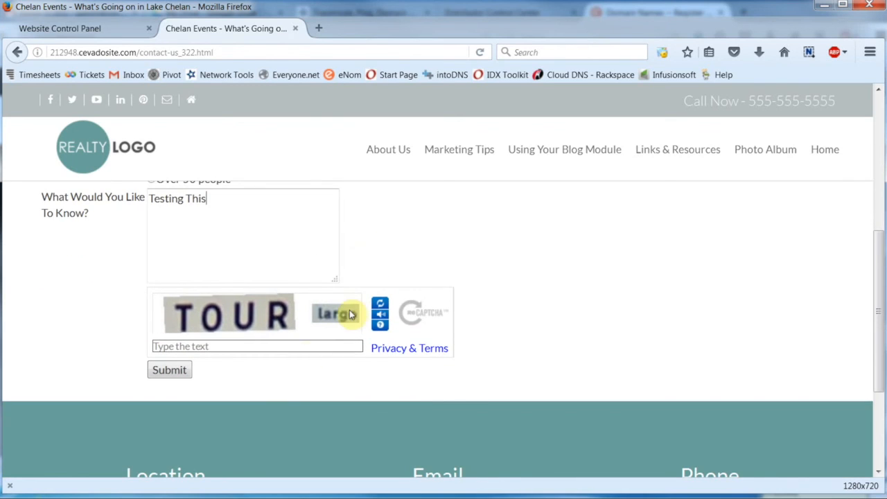
pyautogui.click(223, 346)
pyautogui.write('TOUR Largo')
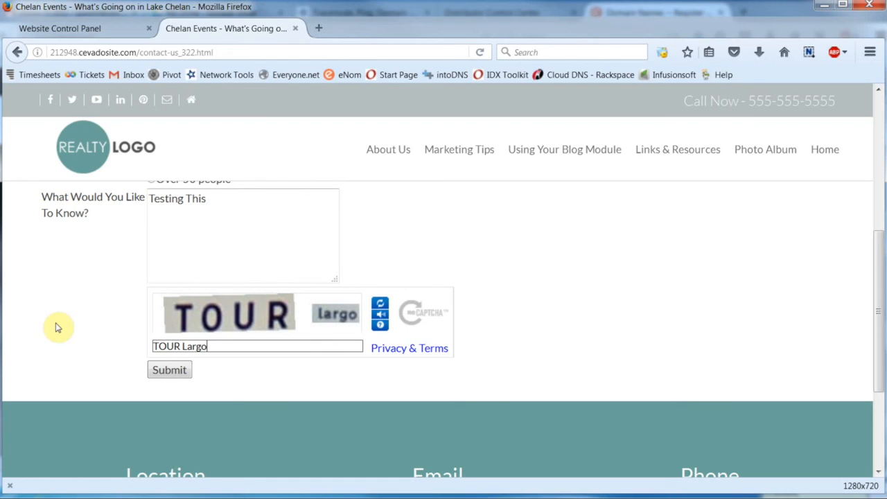
pyautogui.click(169, 370)
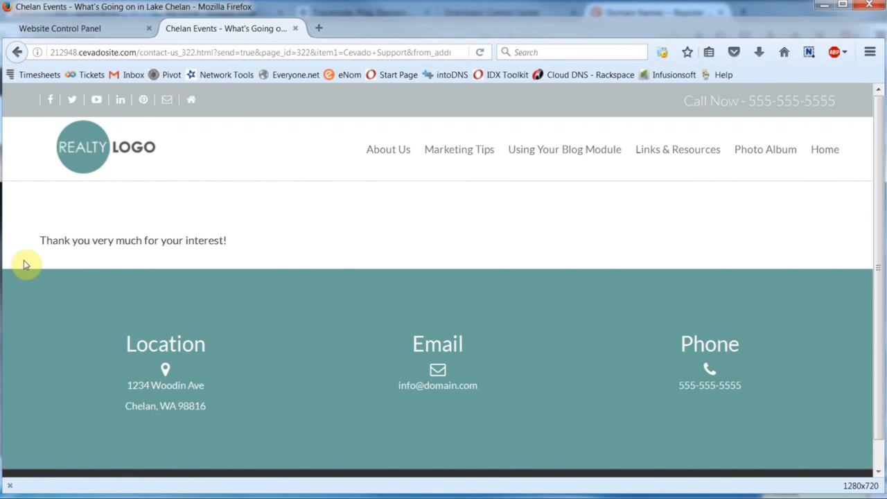
# Step: Open the Contact Us form's 3 stored posts and view the new Marketing, 5 - 10 People test entry
pyautogui.click(95, 33)
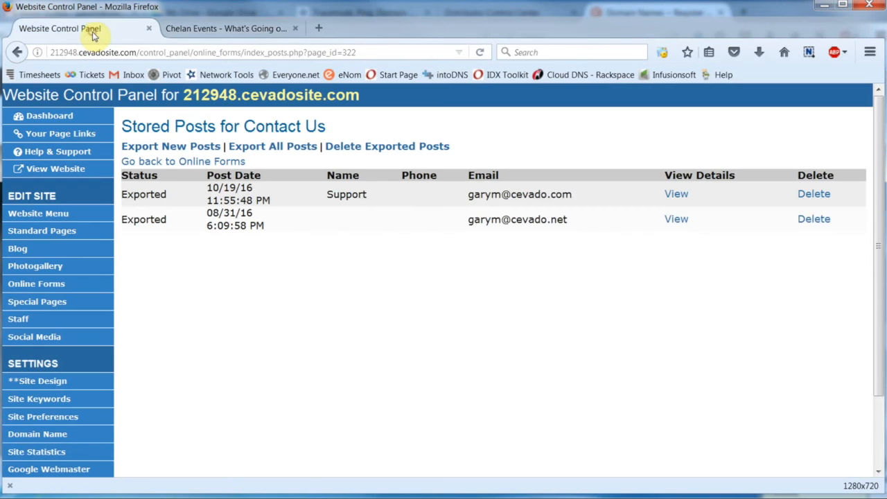
pyautogui.click(189, 161)
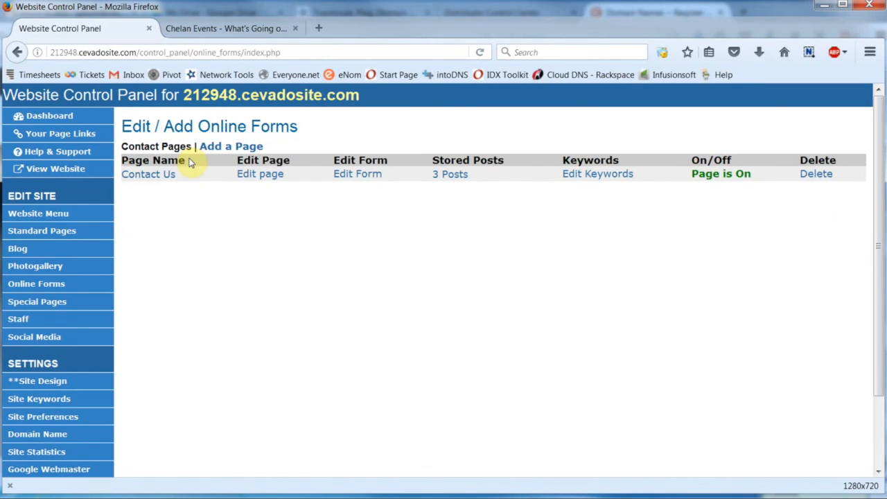
pyautogui.click(442, 177)
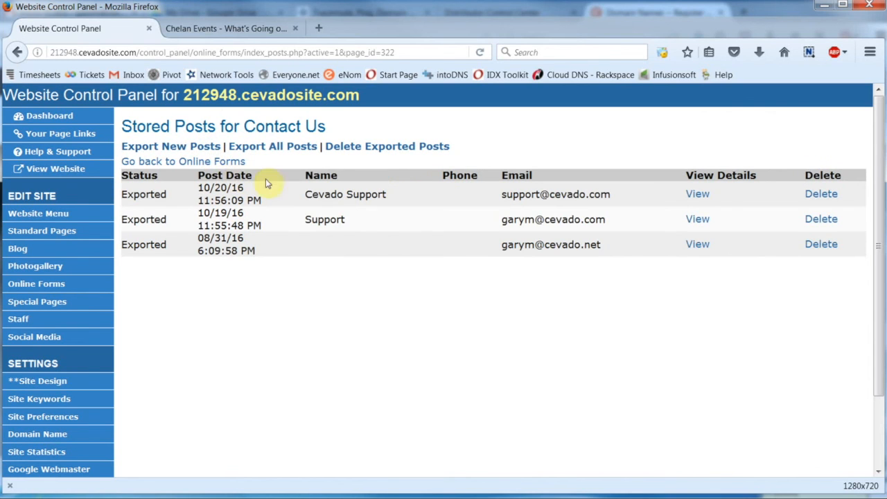
pyautogui.click(698, 194)
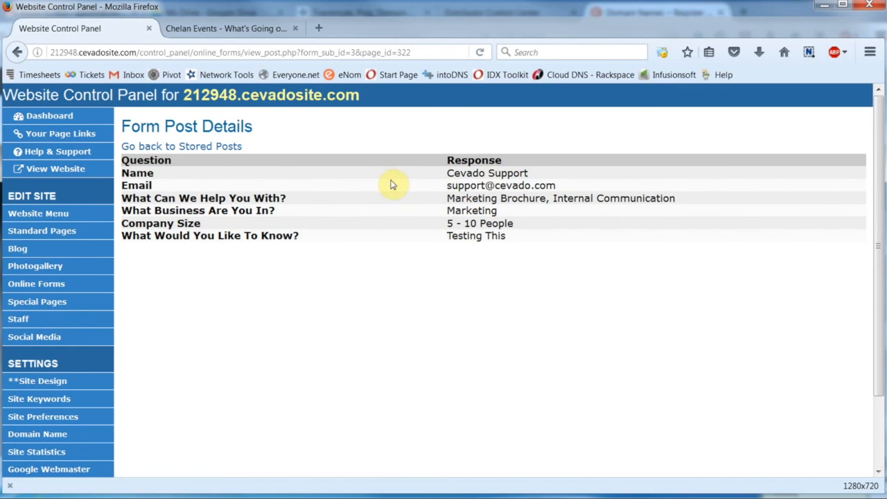
pyautogui.click(217, 147)
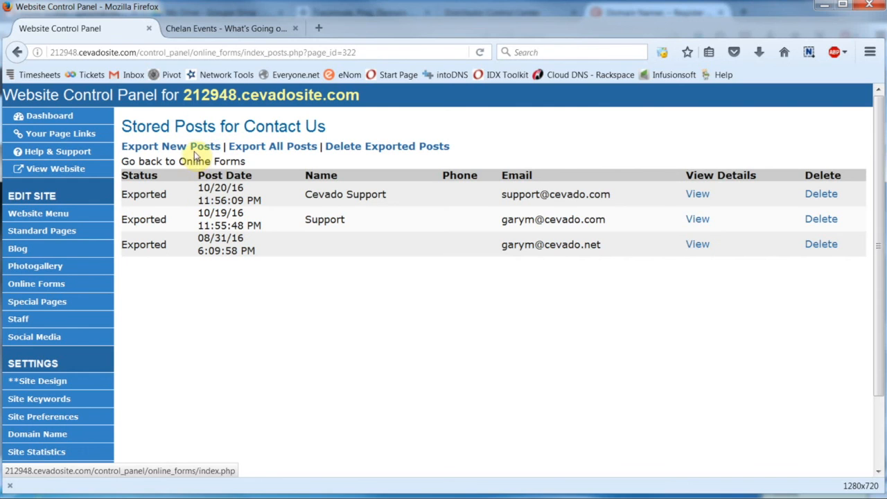
# Step: Export the new Contact Us posts and save the exported file to the computer
pyautogui.click(246, 146)
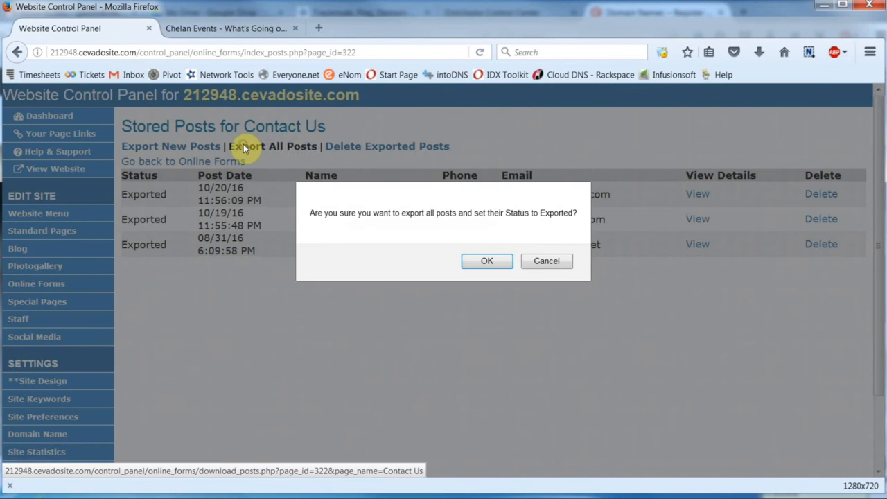
pyautogui.click(486, 263)
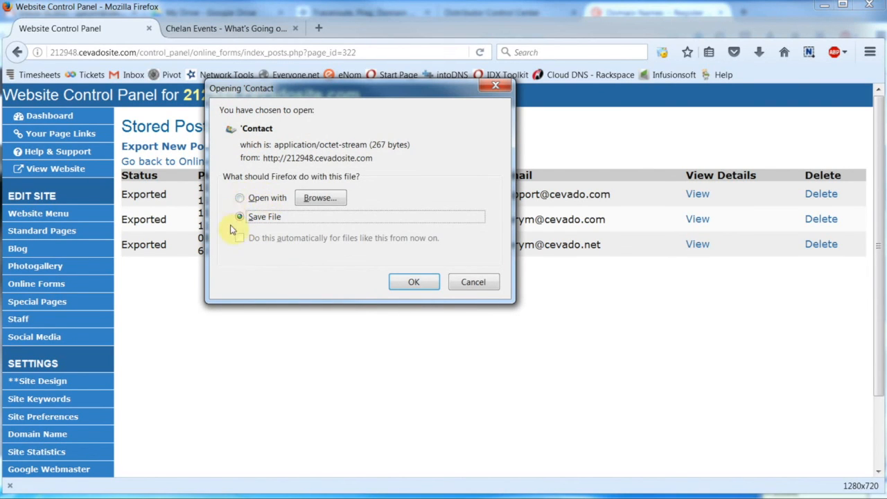
pyautogui.click(412, 283)
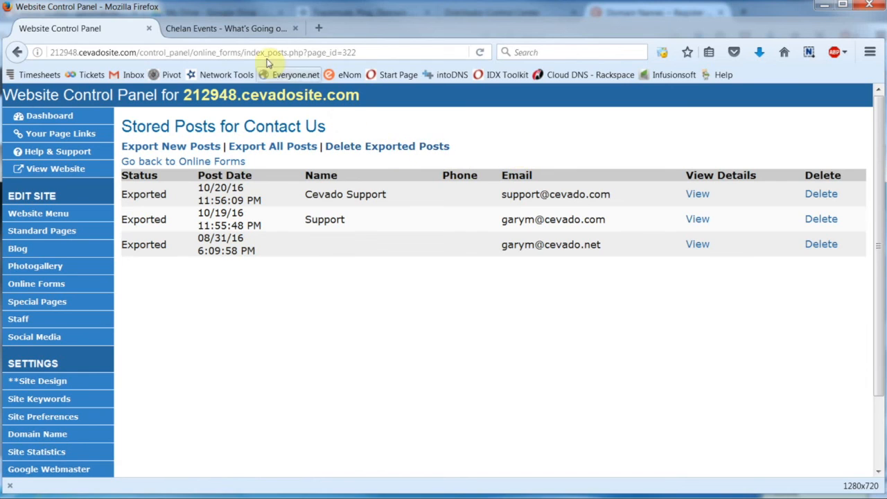
pyautogui.click(234, 31)
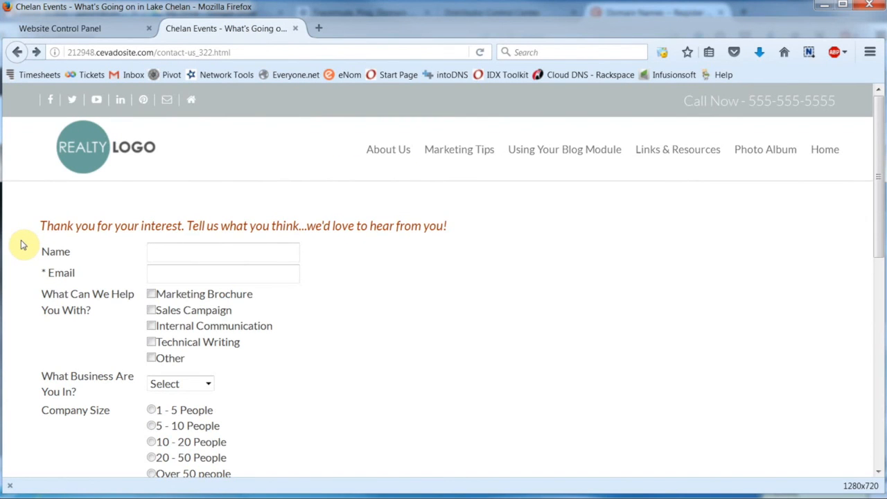
# Step: Scroll through the live Contact Us form down to the footer and back up
pyautogui.scroll(-2, 21, 243)
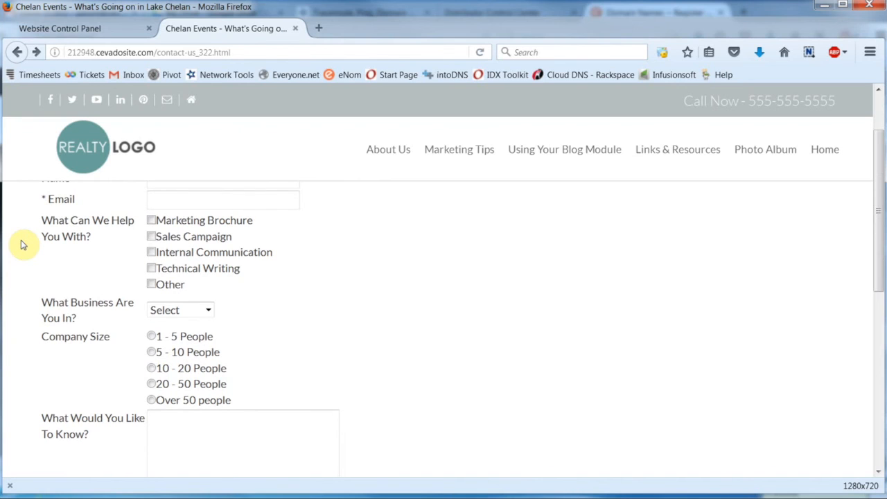
pyautogui.scroll(-4, 22, 244)
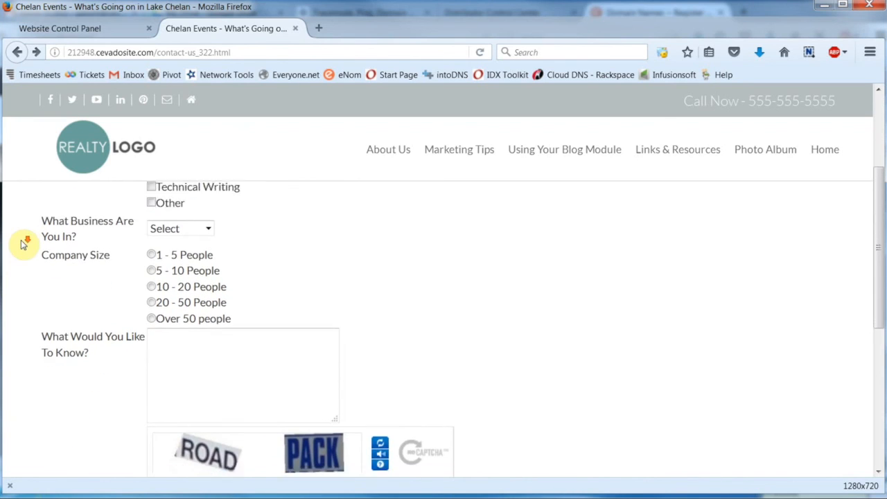
pyautogui.scroll(-2, 23, 244)
pyautogui.scroll(8, 23, 244)
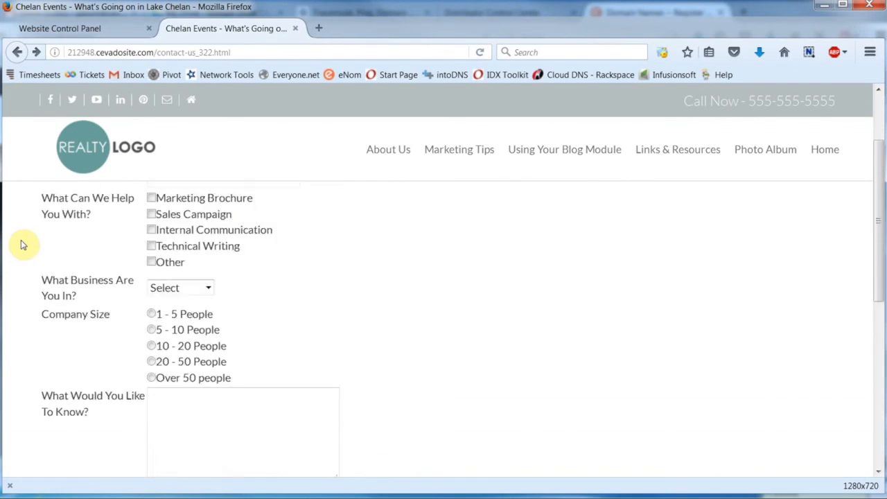